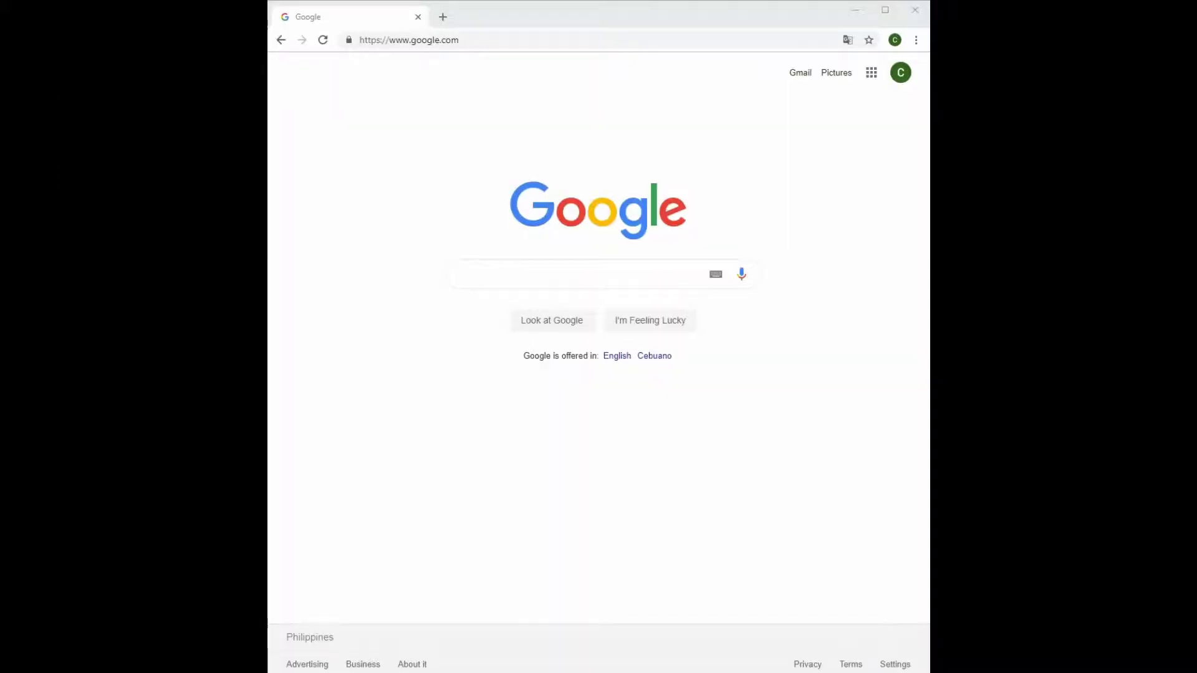
# Load acethinker.com/download-video in Chrome's first tab to view the Video Keeper page.
pyautogui.click(531, 41)
pyautogui.write('https://')
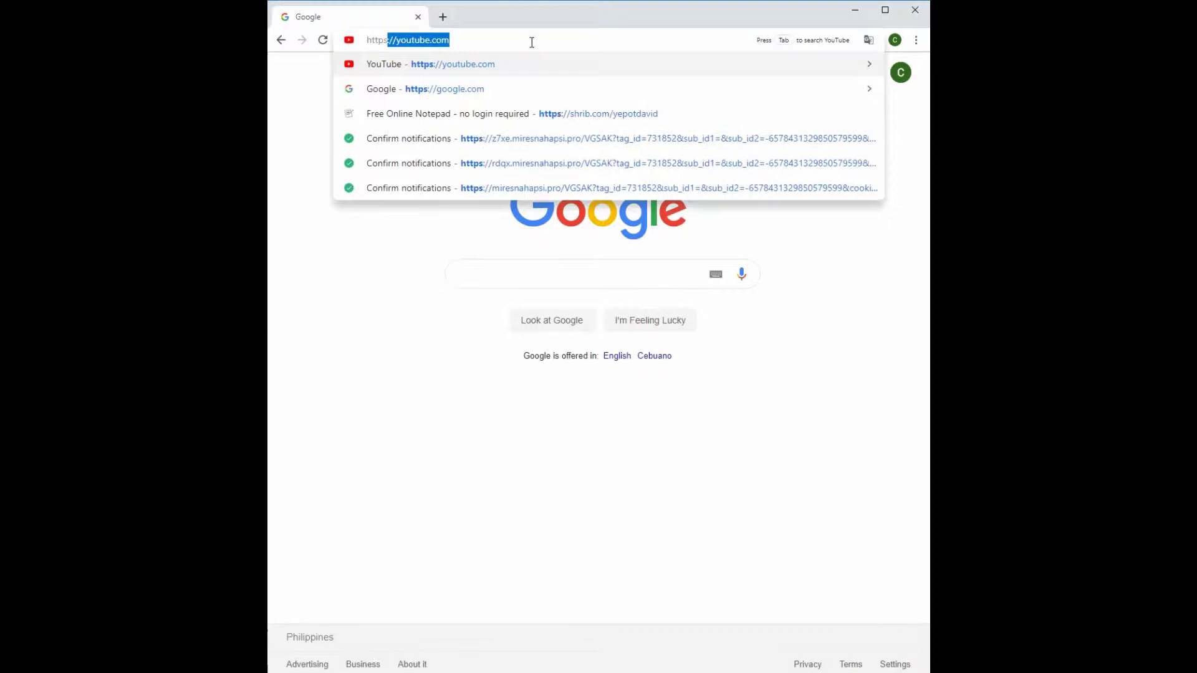
pyautogui.write('acethinker.com')
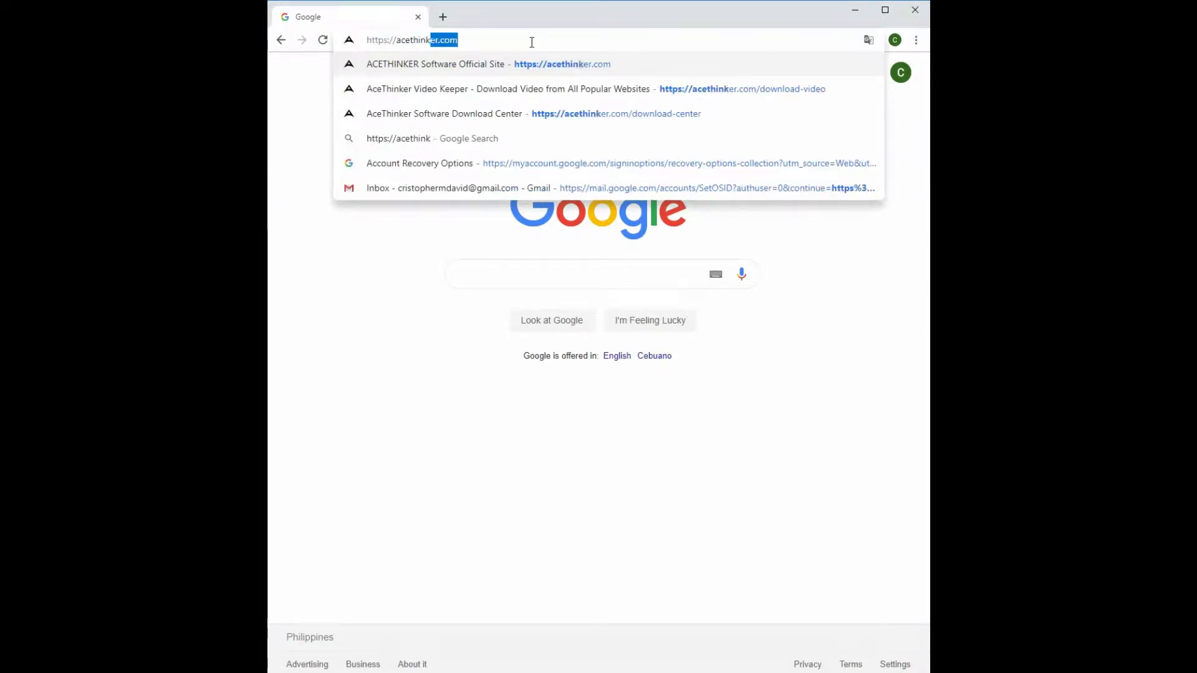
pyautogui.write('/d')
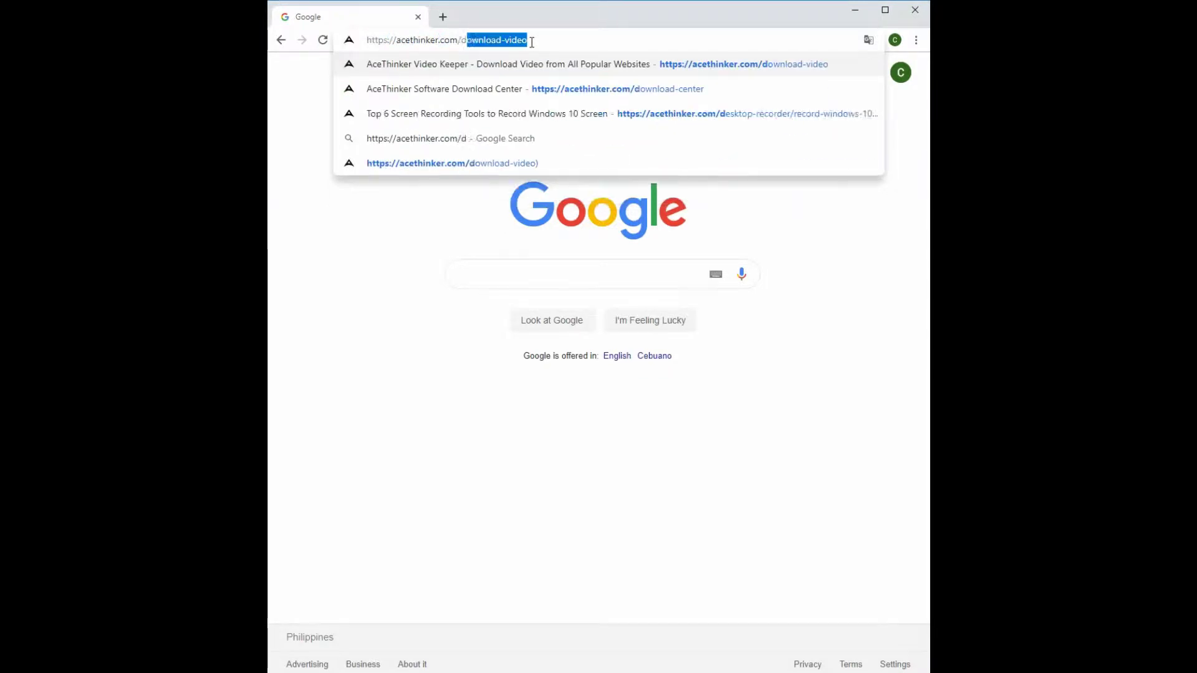
pyautogui.write('ownload-video')
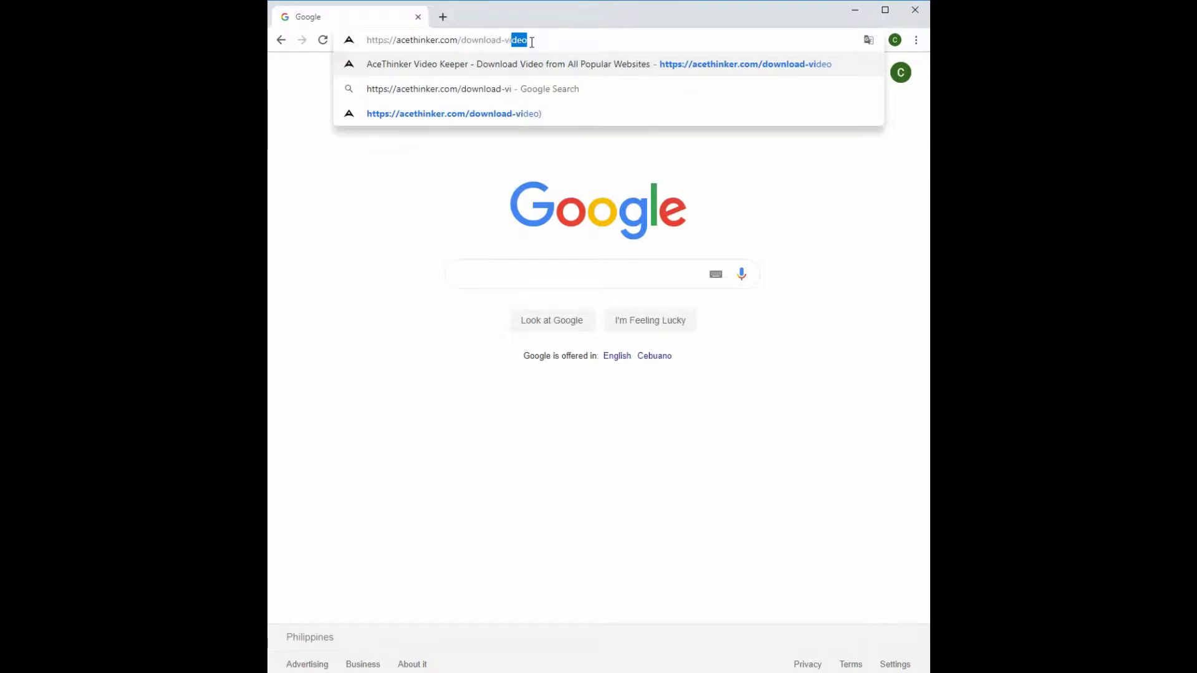
pyautogui.press('Return')
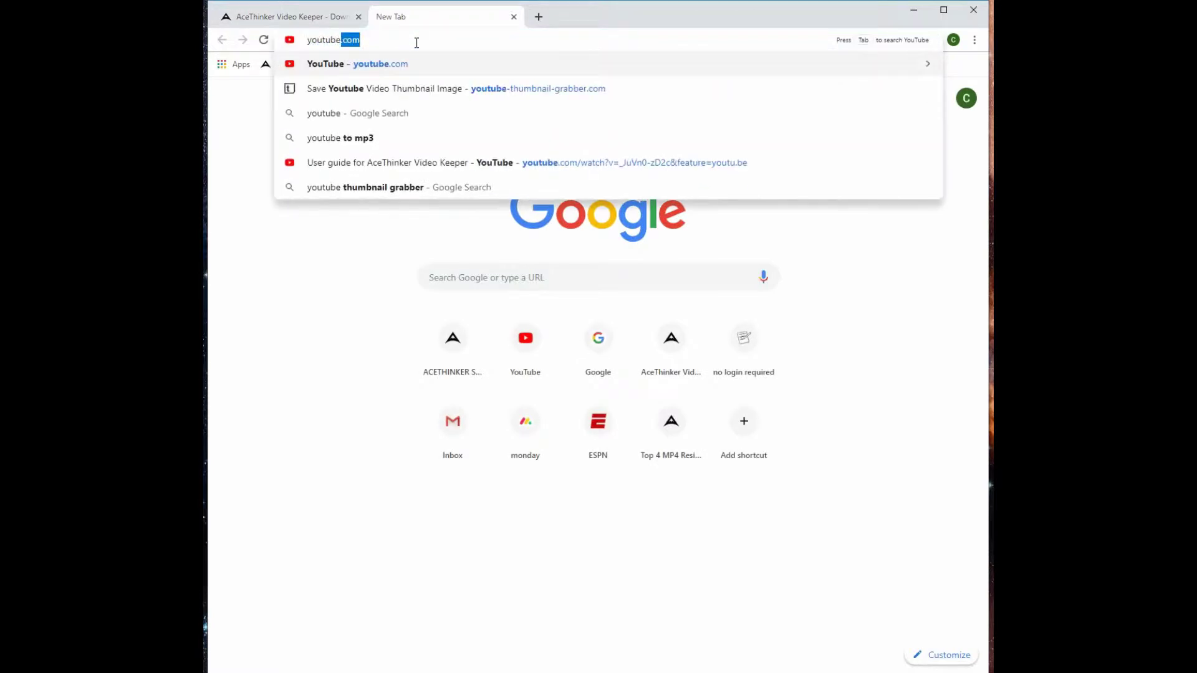
# Go to YouTube in the new tab and select the Counting Stars video's URL.
pyautogui.press('Return')
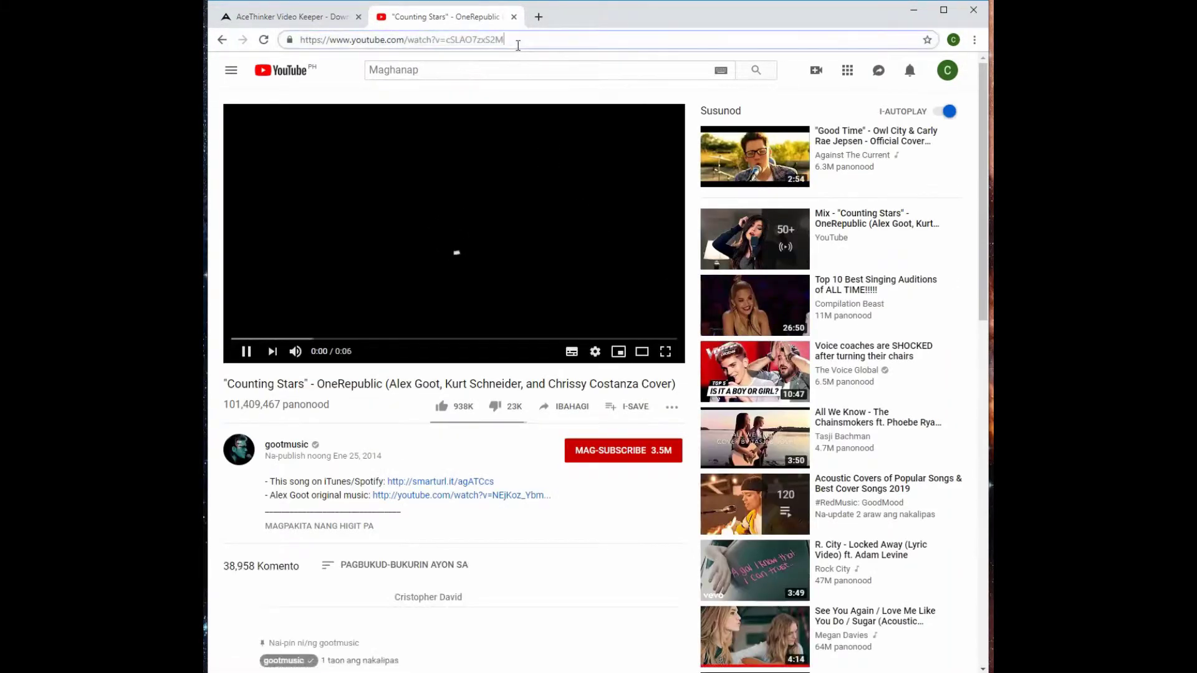
pyautogui.click(422, 537)
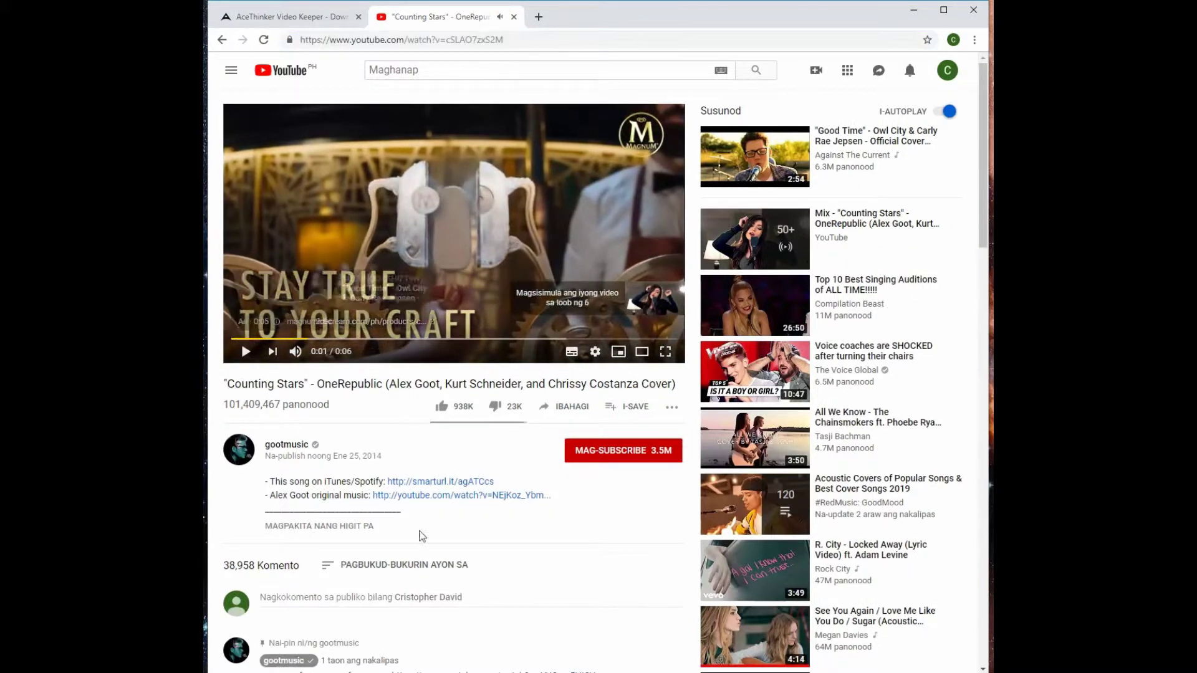
# Paste the Counting Stars YouTube link into Video Keeper's add-URL dialog to start downloading.
pyautogui.click(447, 670)
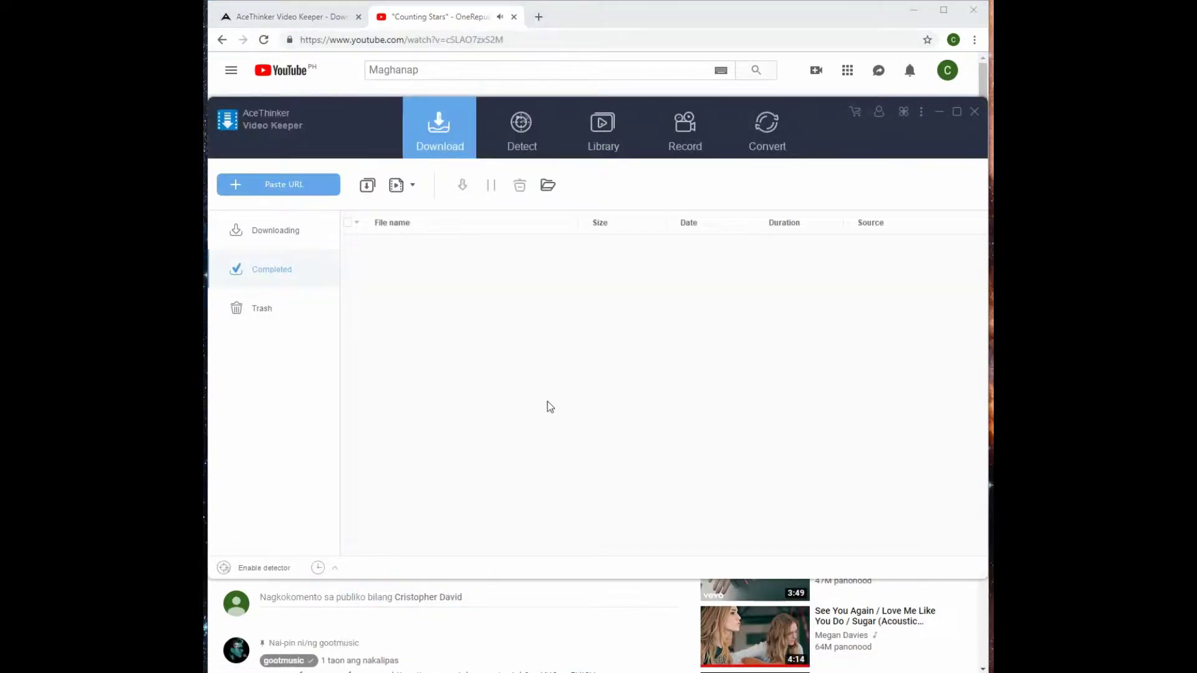
pyautogui.click(370, 186)
pyautogui.write('https://www.youtube.com/watch?v=cSLAO7zxS2M')
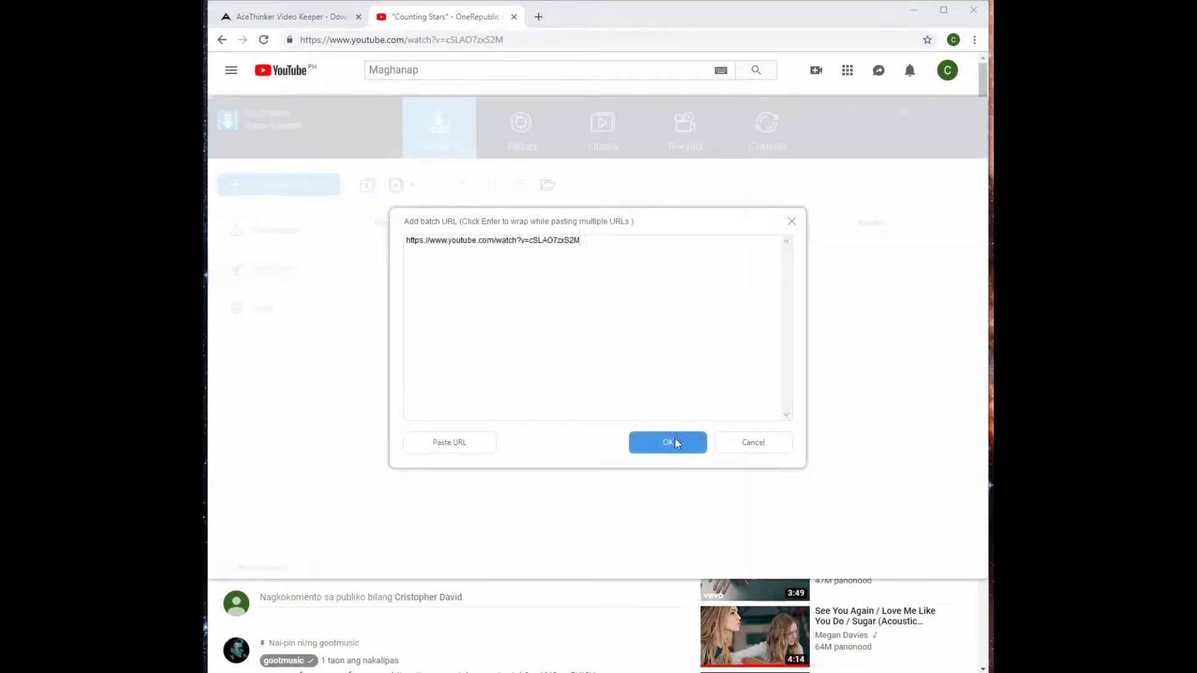
pyautogui.click(676, 440)
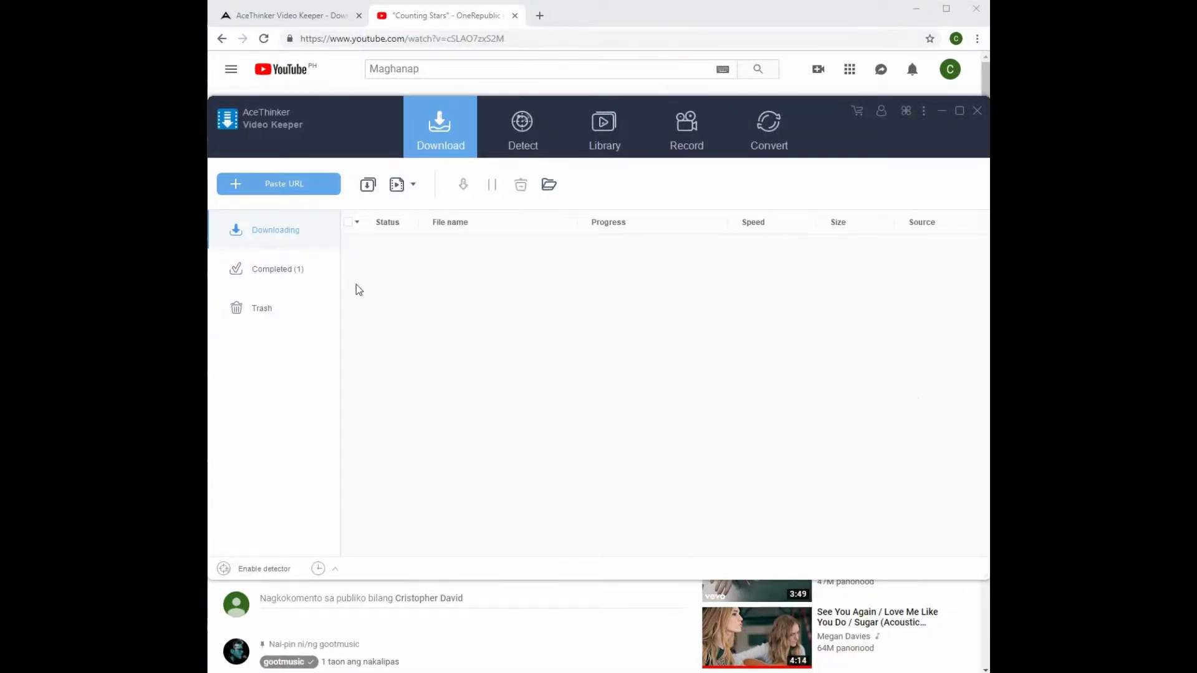
# Check the finished 39.44 MB Counting Stars file in the Completed list.
pyautogui.click(274, 270)
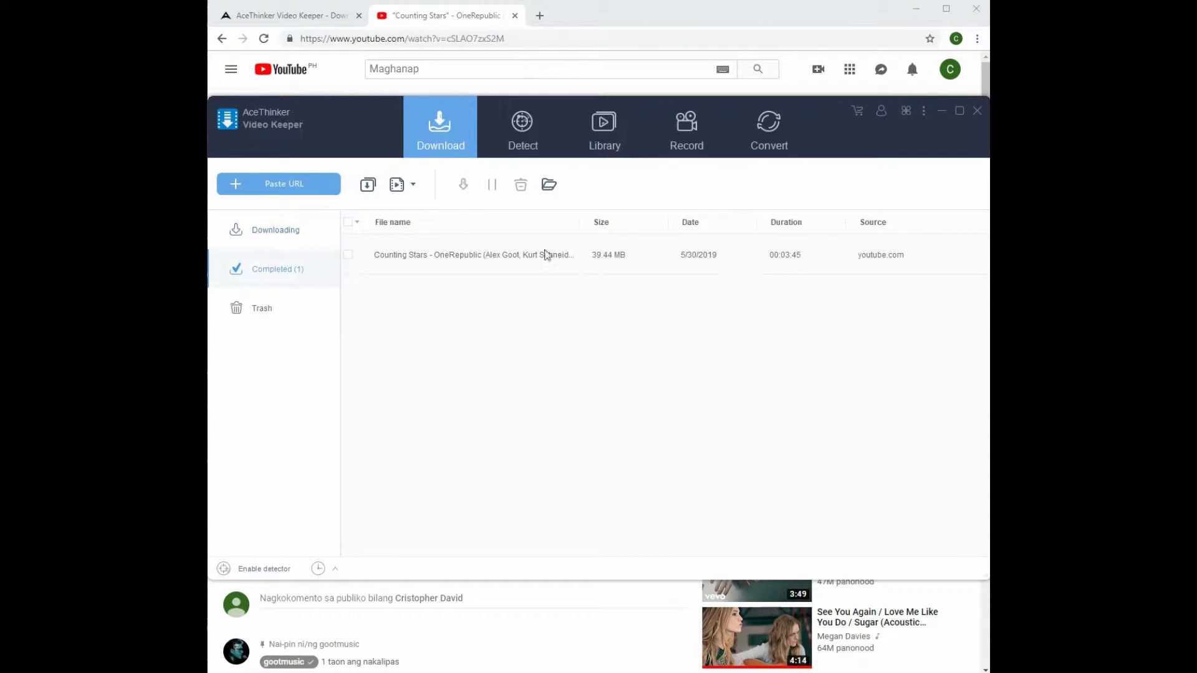
pyautogui.rightClick(401, 258)
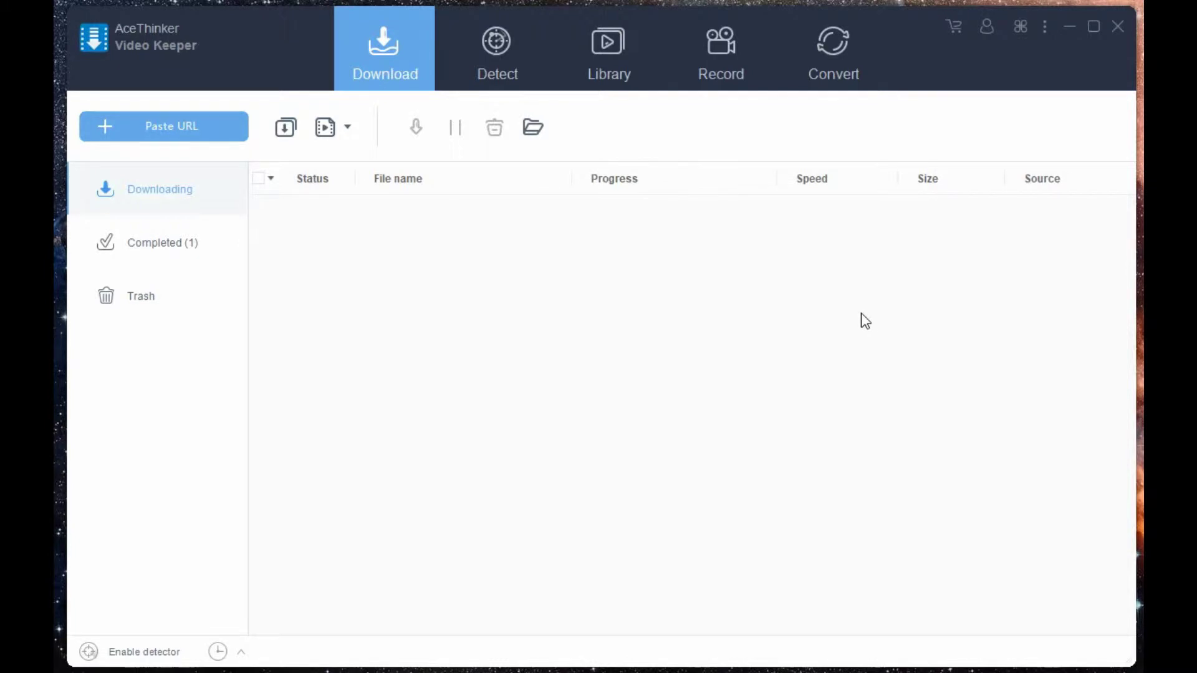
pyautogui.click(500, 56)
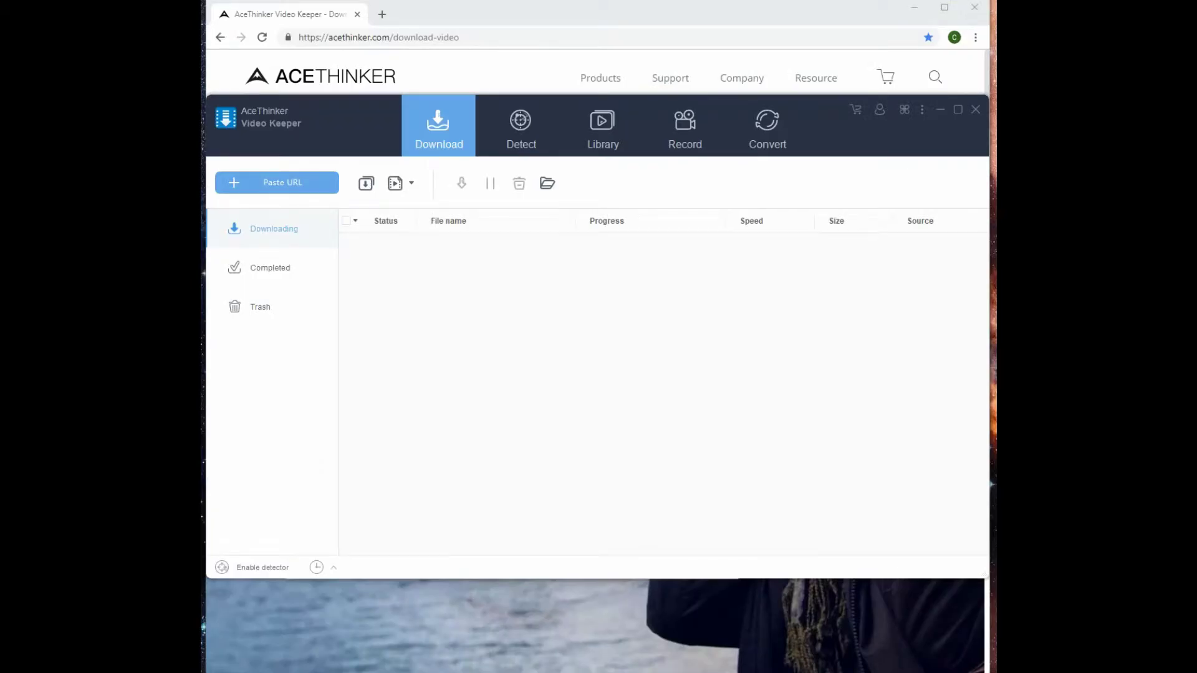
# Download the Idol Philippines 'Never Ever' audition via Video Keeper's built-in YouTube browser.
pyautogui.click(527, 132)
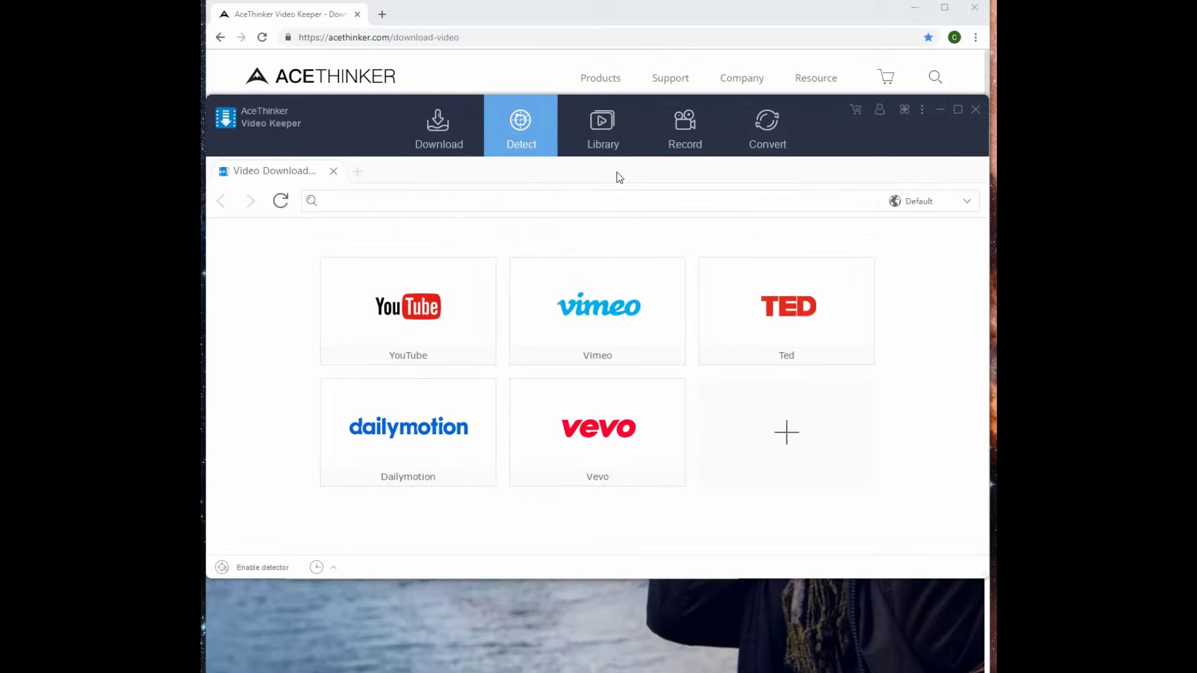
pyautogui.click(413, 314)
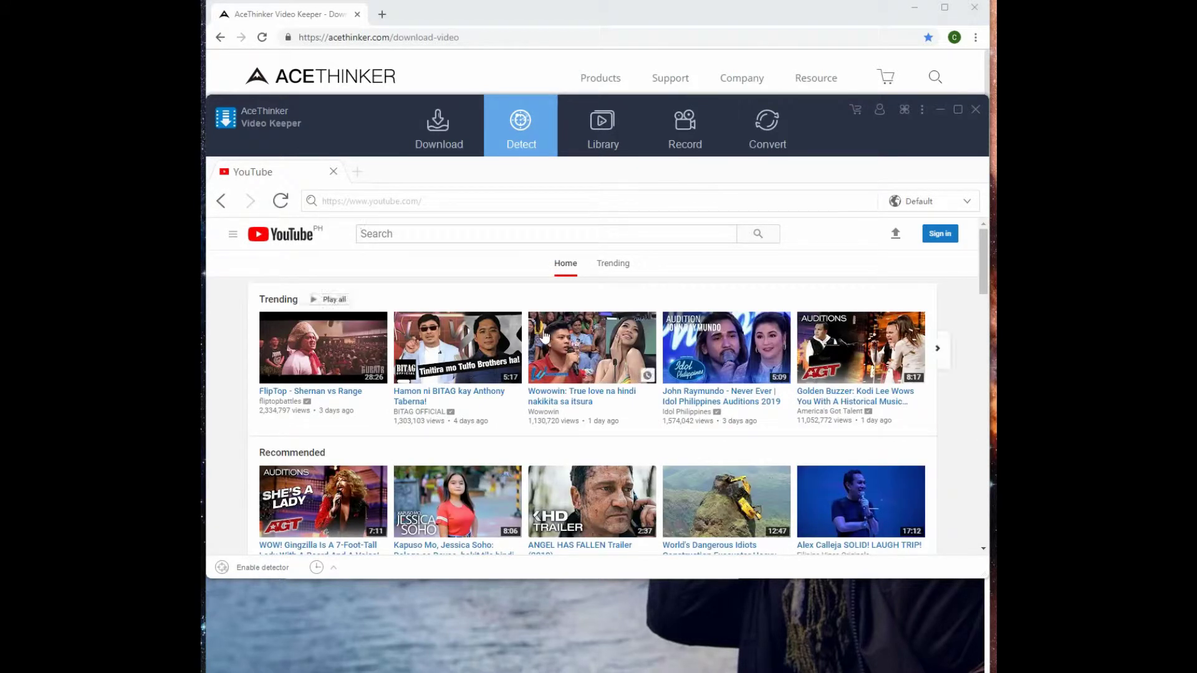
pyautogui.click(754, 349)
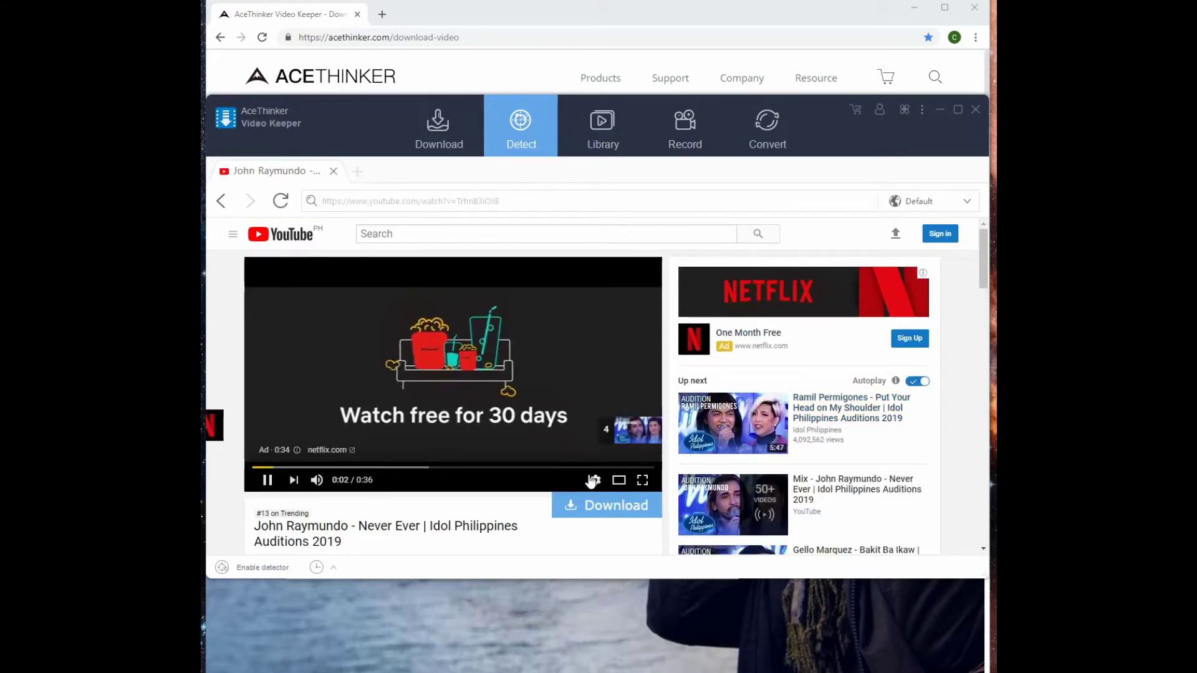
pyautogui.click(590, 505)
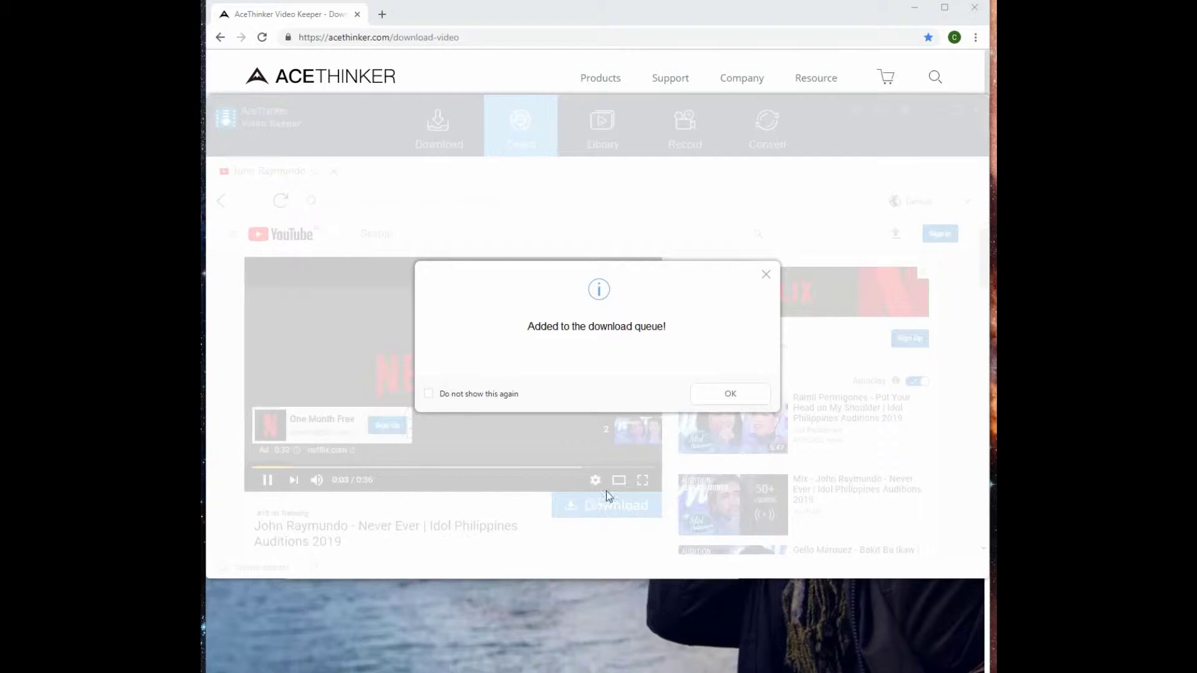
pyautogui.click(730, 396)
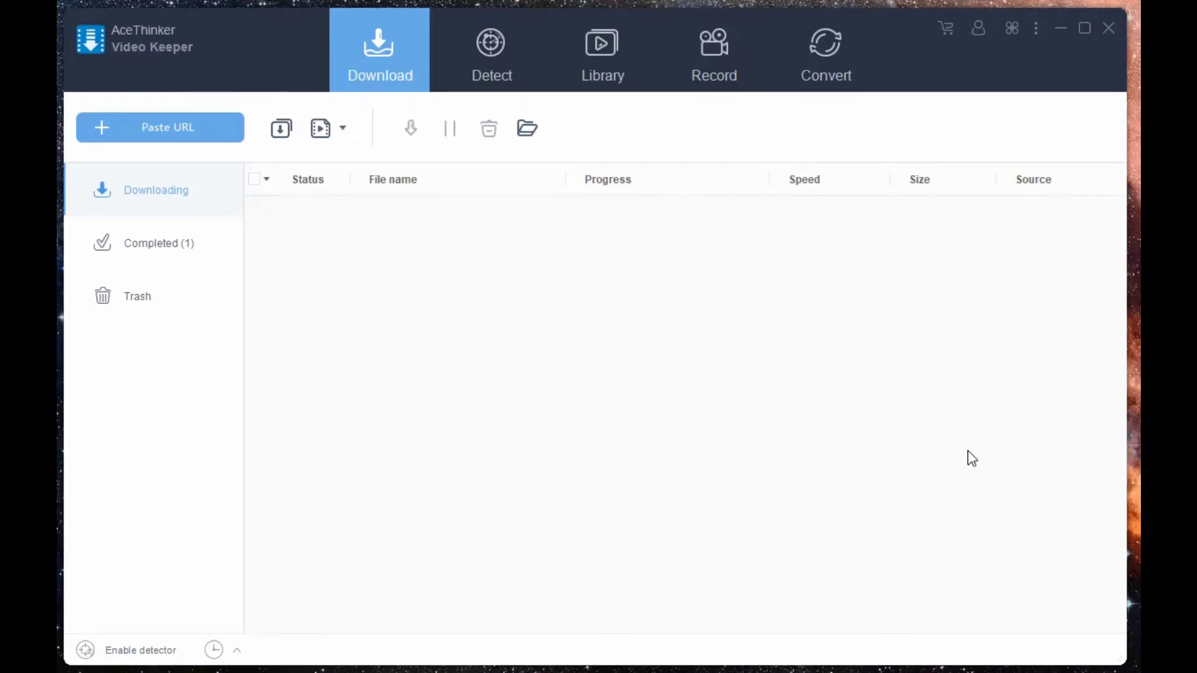
# Check the 106.3 MB audition video in the Completed downloads list.
pyautogui.click(189, 252)
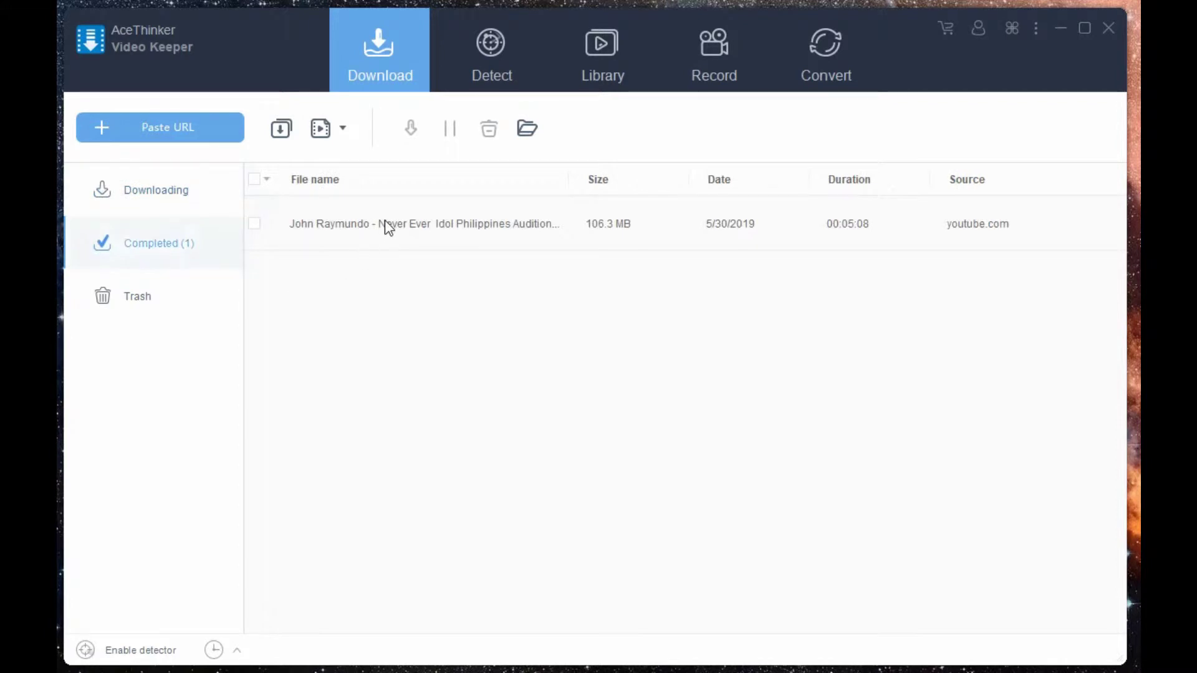
pyautogui.click(388, 227)
pyautogui.rightClick(387, 226)
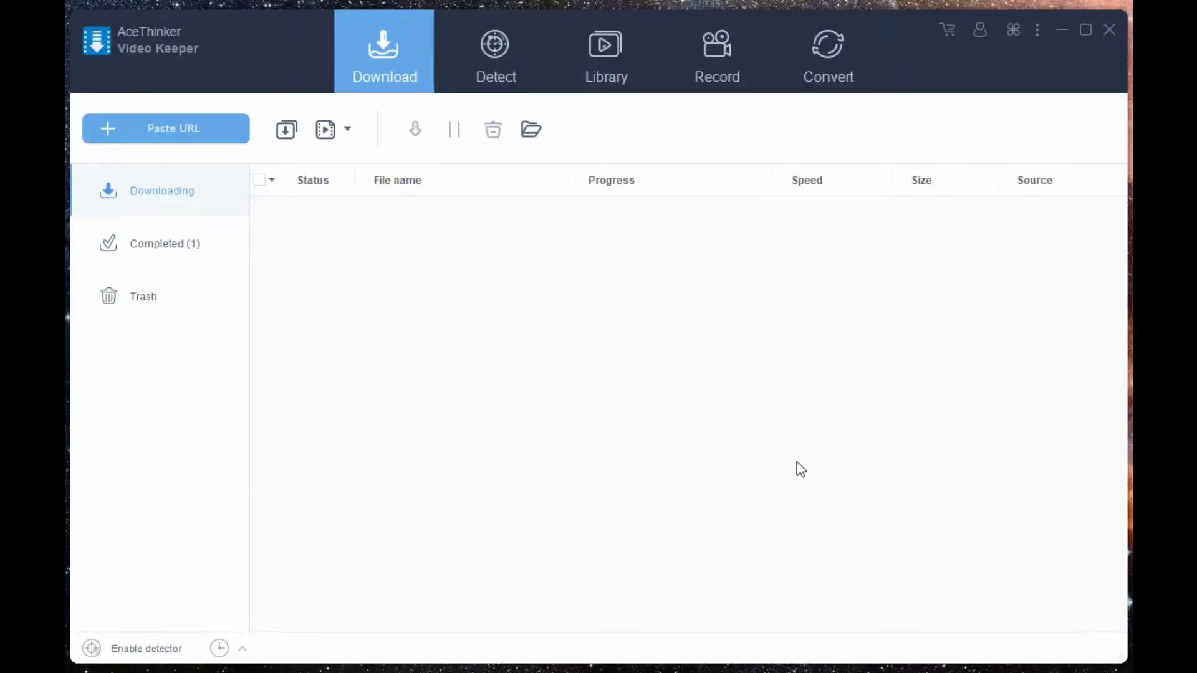
# In the Record section, set the recording mode to Region.
pyautogui.click(725, 54)
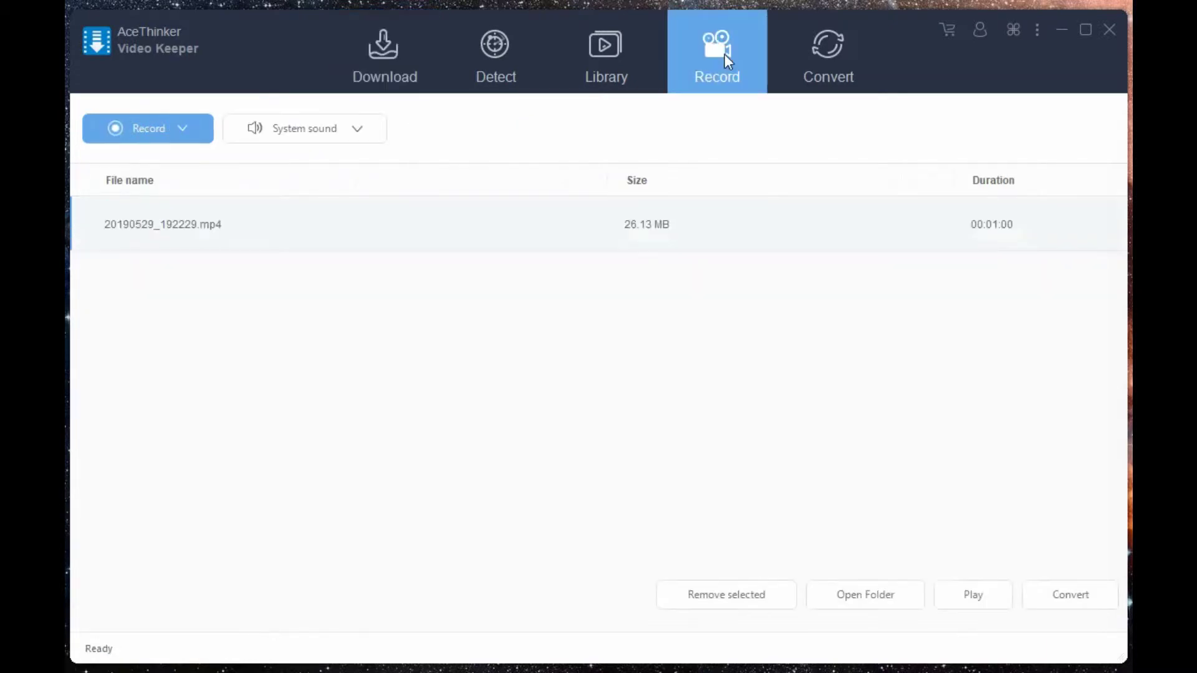
pyautogui.click(197, 135)
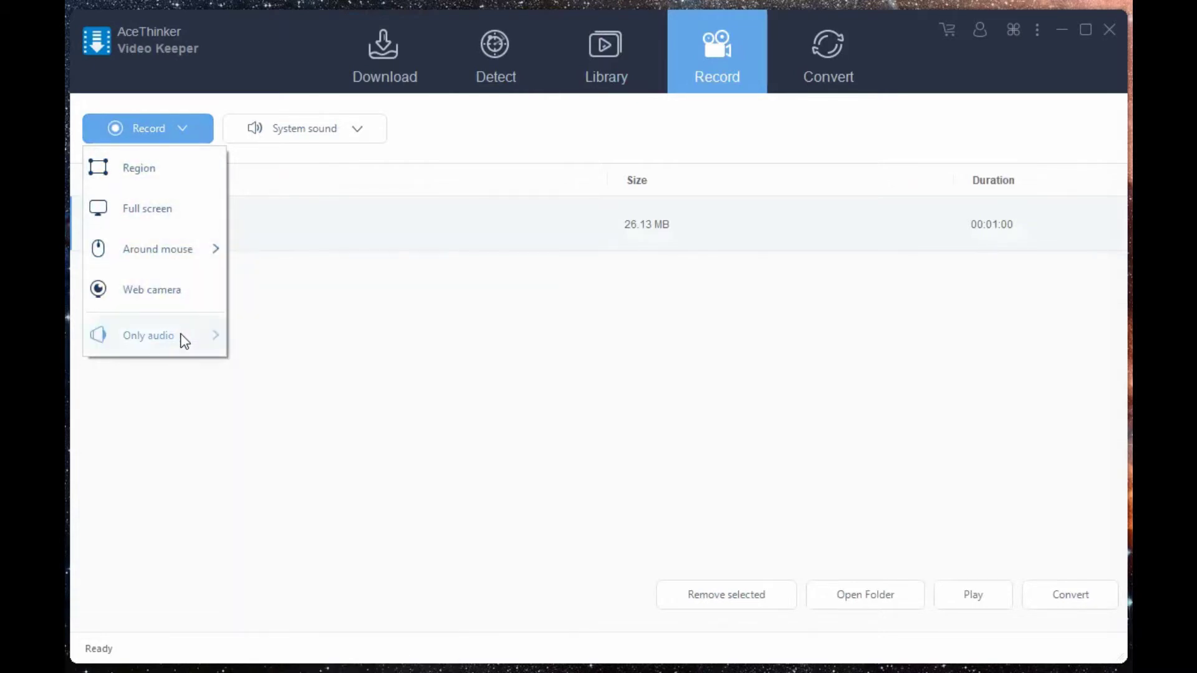
pyautogui.moveTo(197, 332)
pyautogui.click(359, 132)
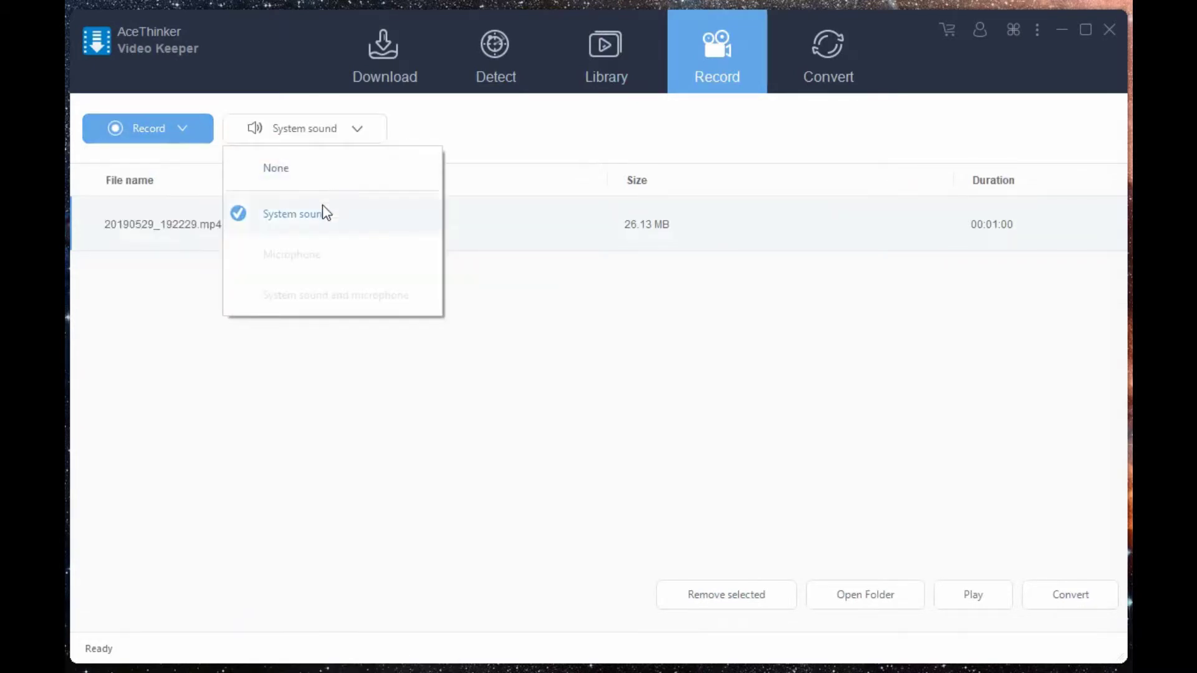
pyautogui.click(361, 128)
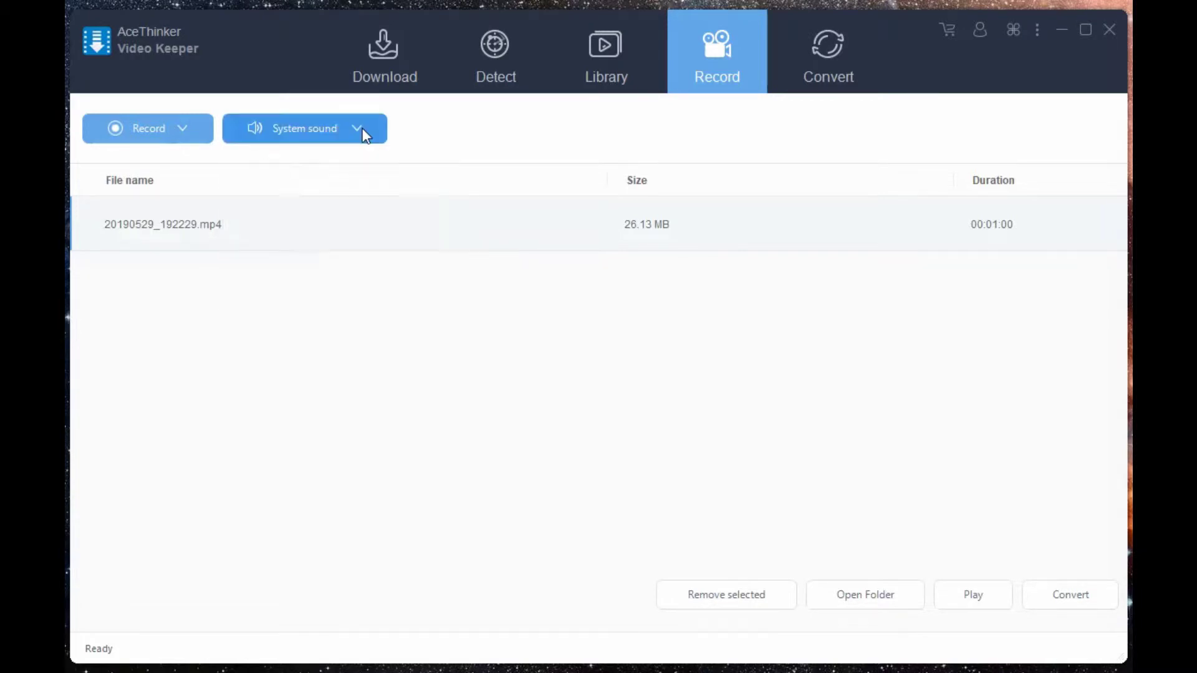
pyautogui.click(362, 128)
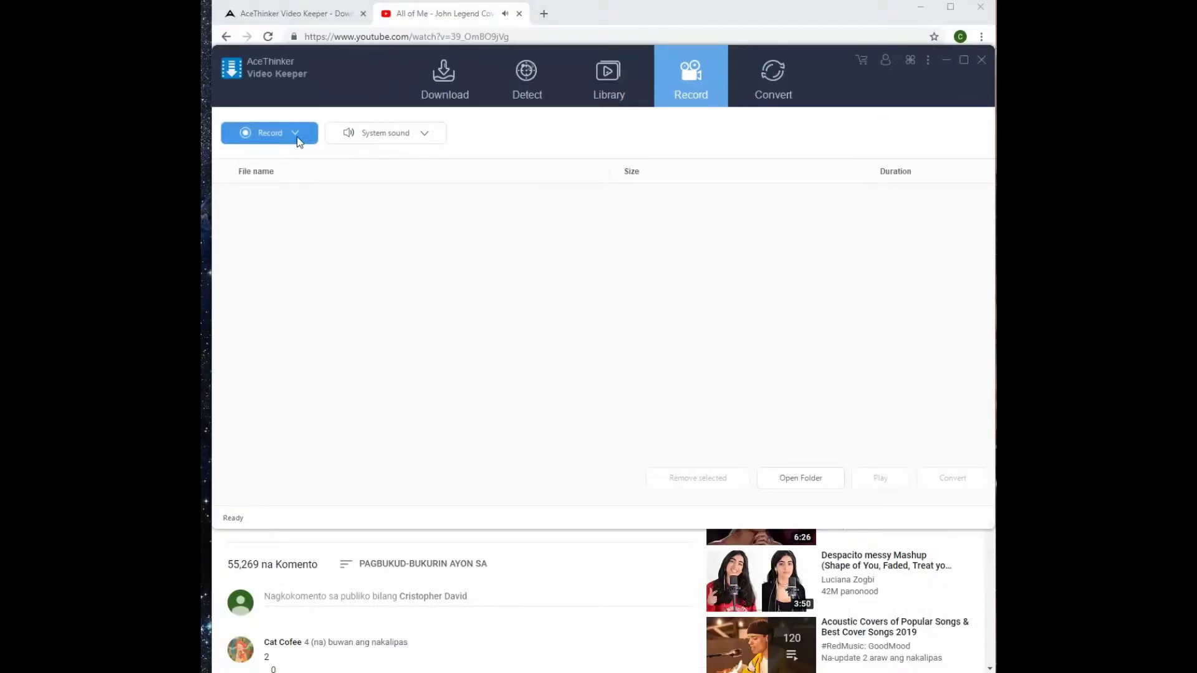
pyautogui.click(296, 133)
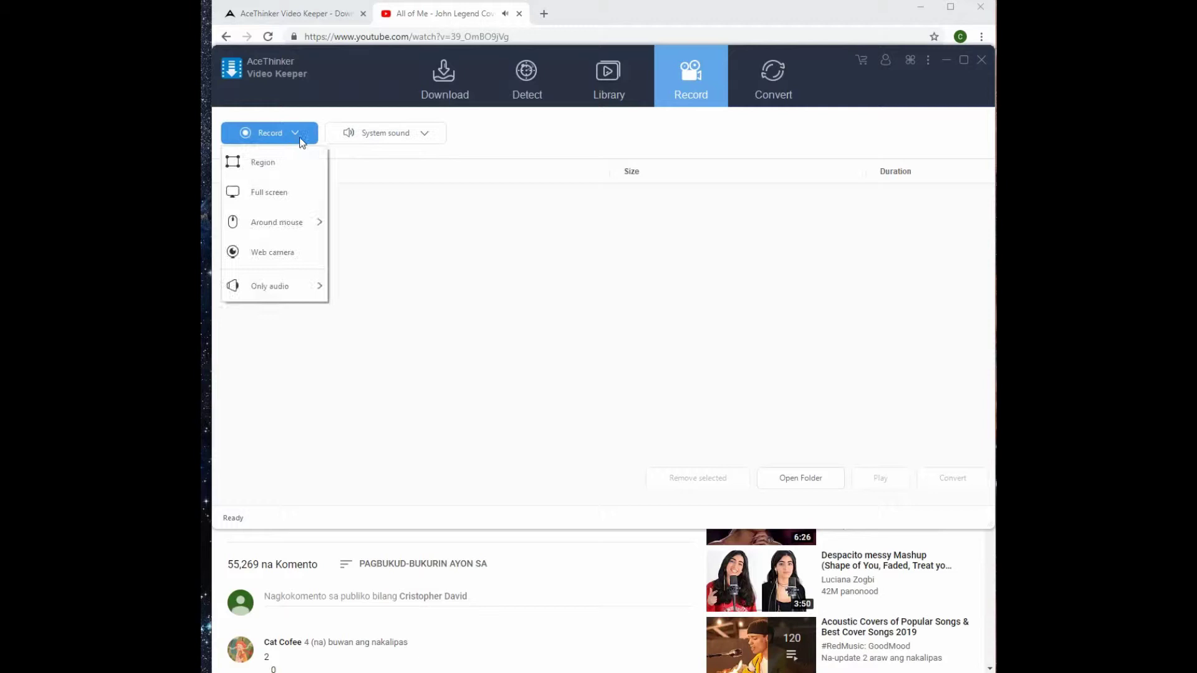
pyautogui.click(276, 166)
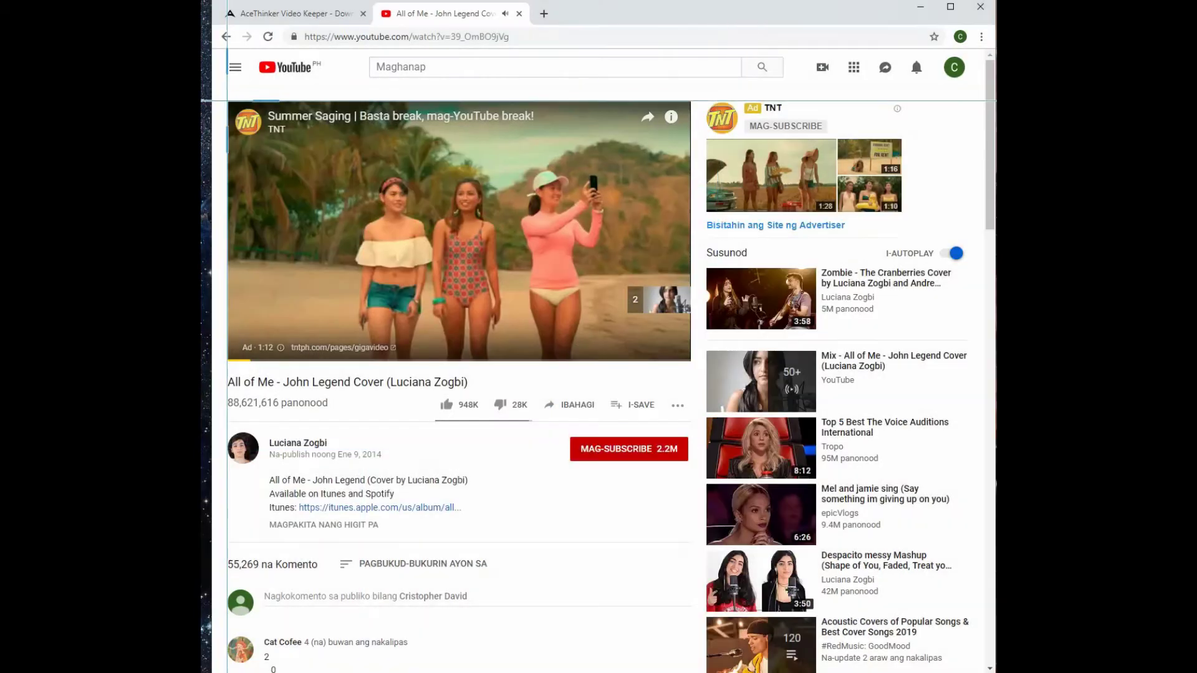
# Record the YouTube player region for 19 seconds, skipping the ad, then play sample recording.mp4.
pyautogui.moveTo(226, 95); pyautogui.dragTo(694, 363)
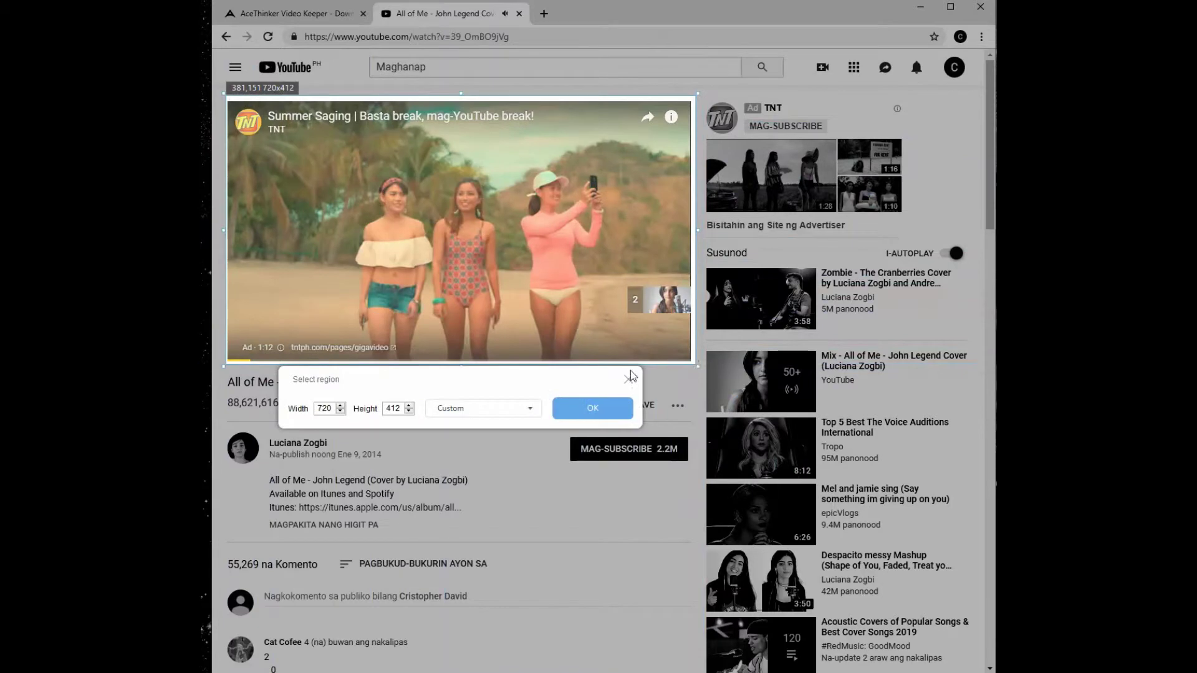
pyautogui.click(594, 408)
pyautogui.click(688, 408)
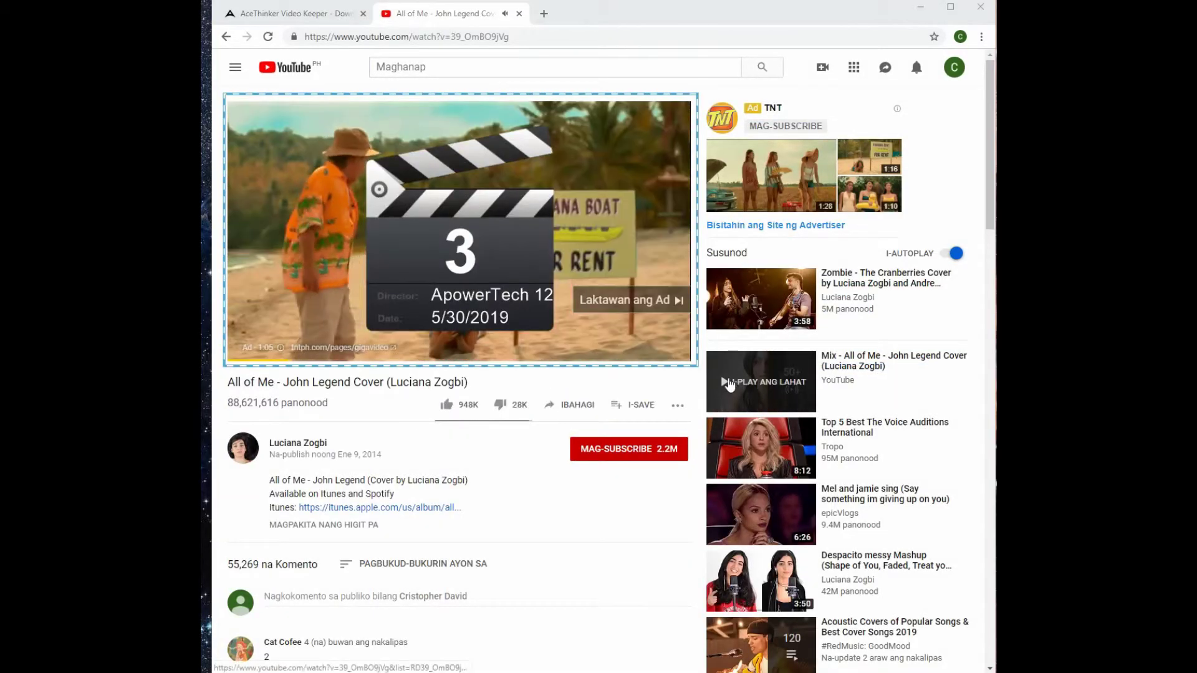
pyautogui.click(674, 298)
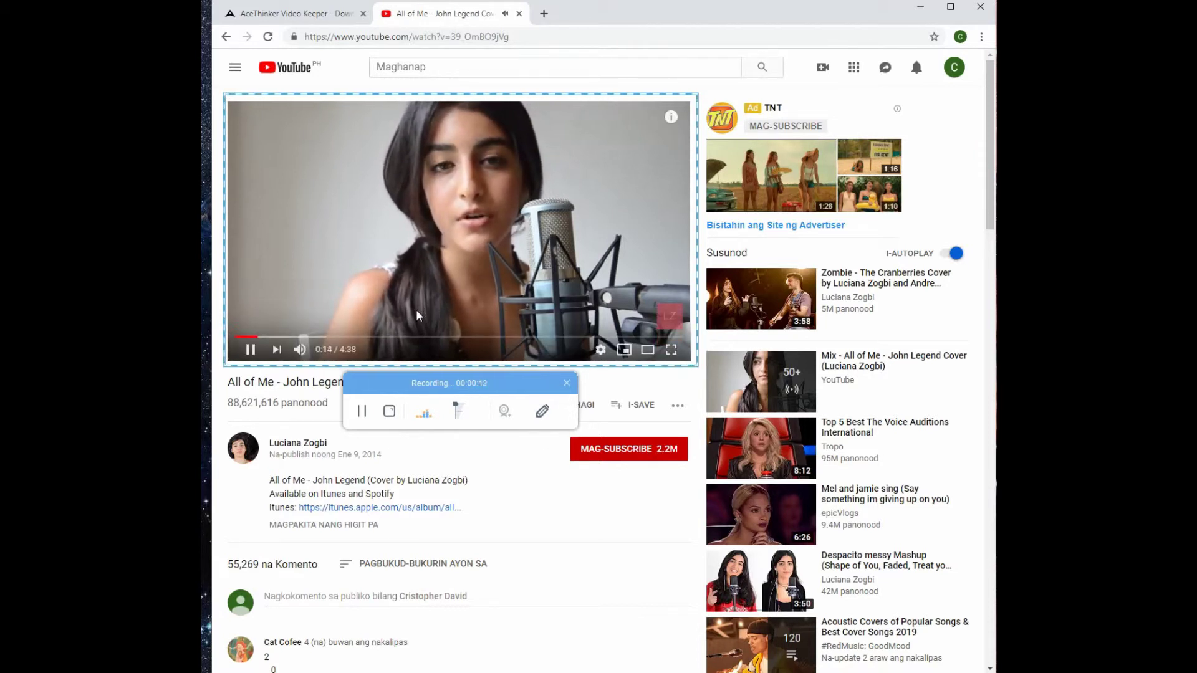
pyautogui.click(390, 410)
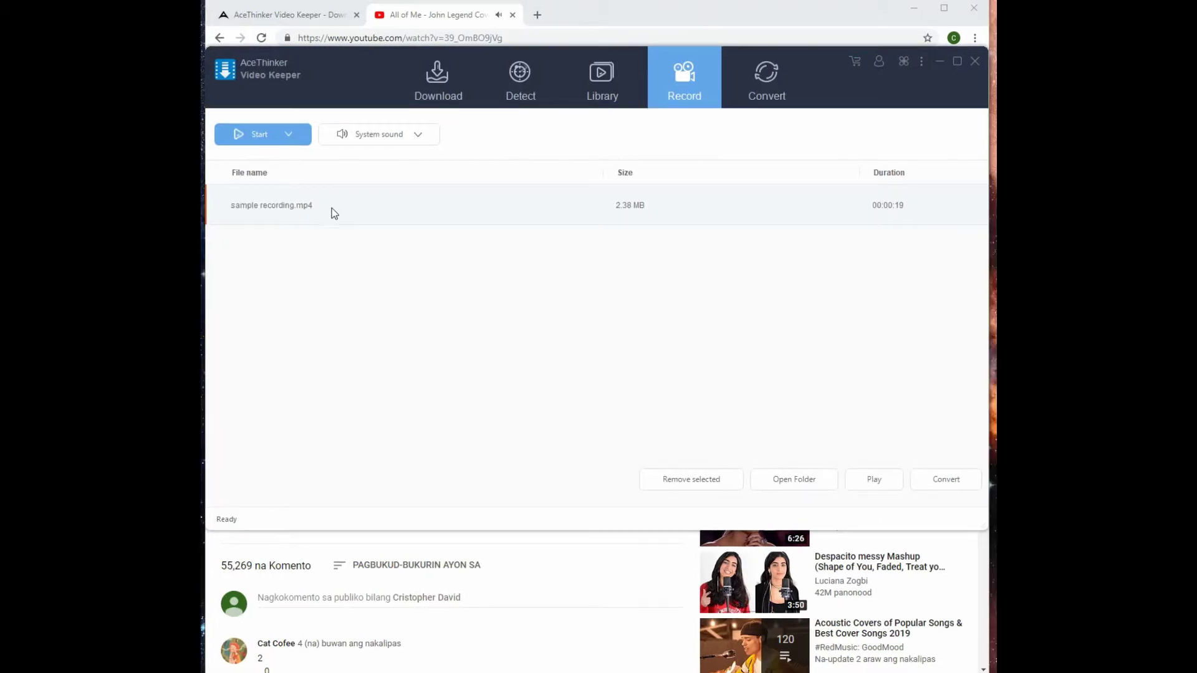
pyautogui.rightClick(333, 209)
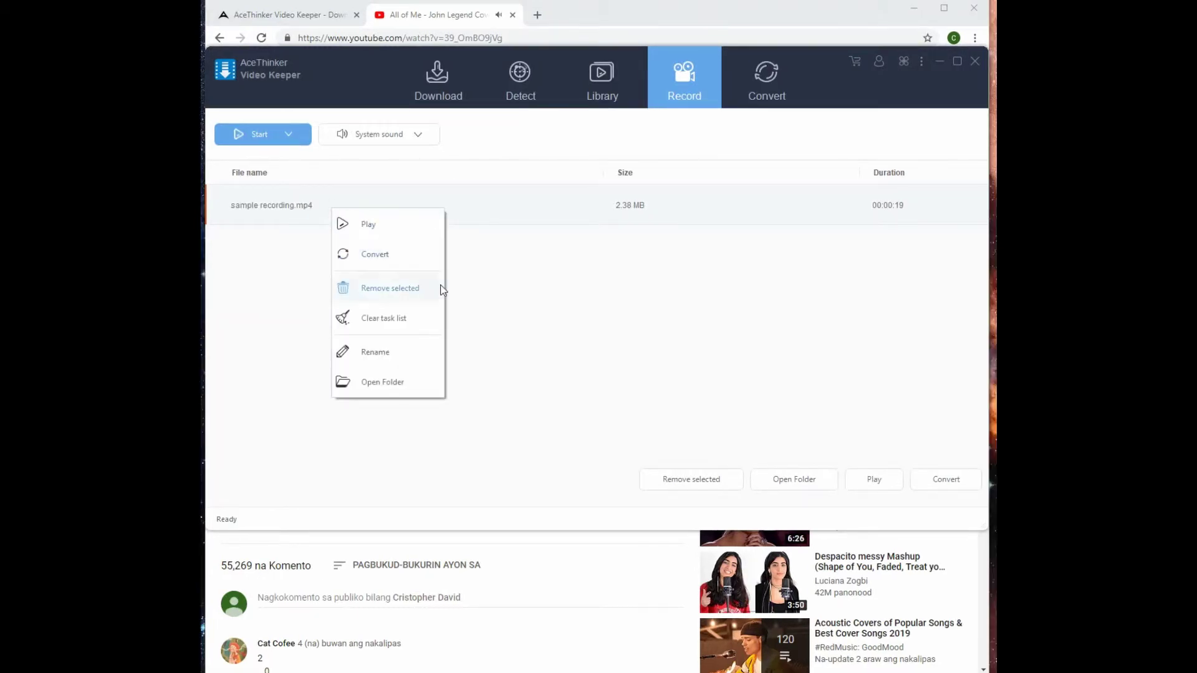
pyautogui.click(393, 235)
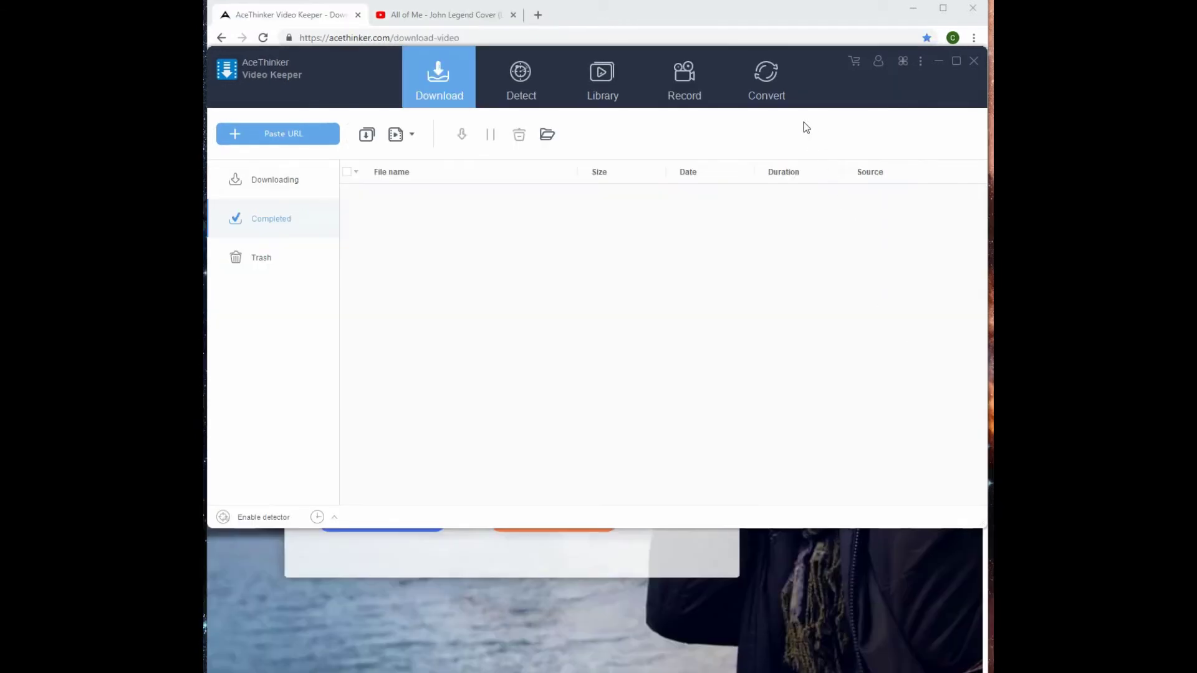
# Add the ZAYN 'A Whole New World' MP4 to the Convert list.
pyautogui.click(777, 94)
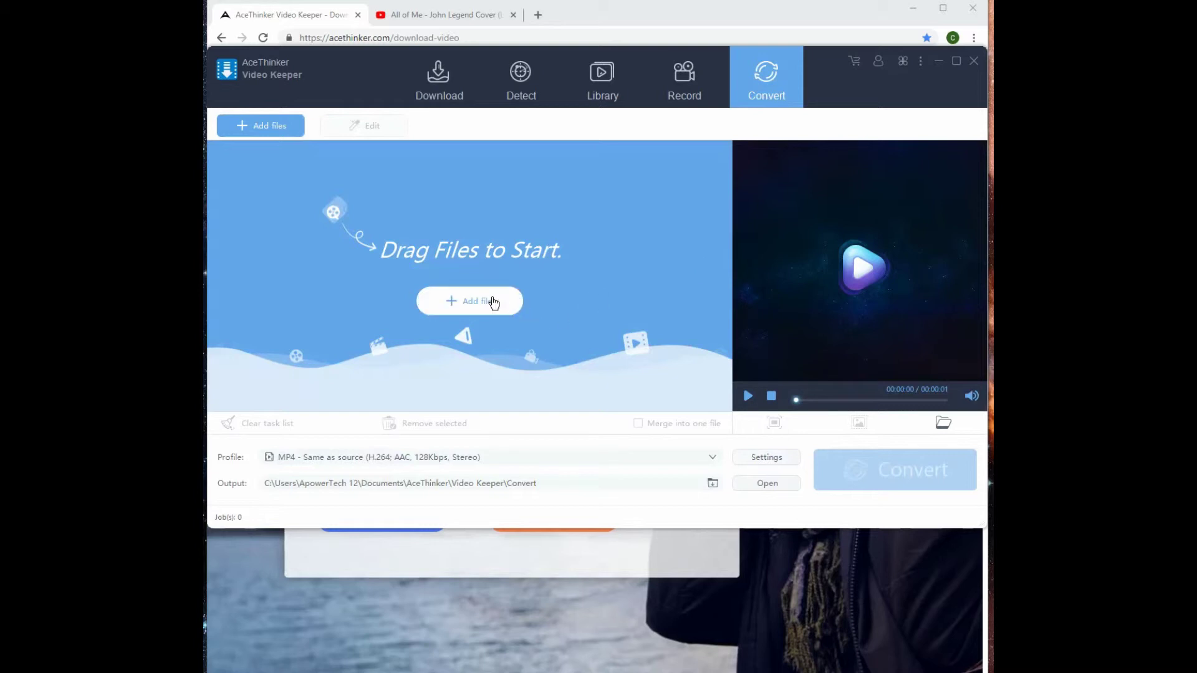
pyautogui.click(493, 302)
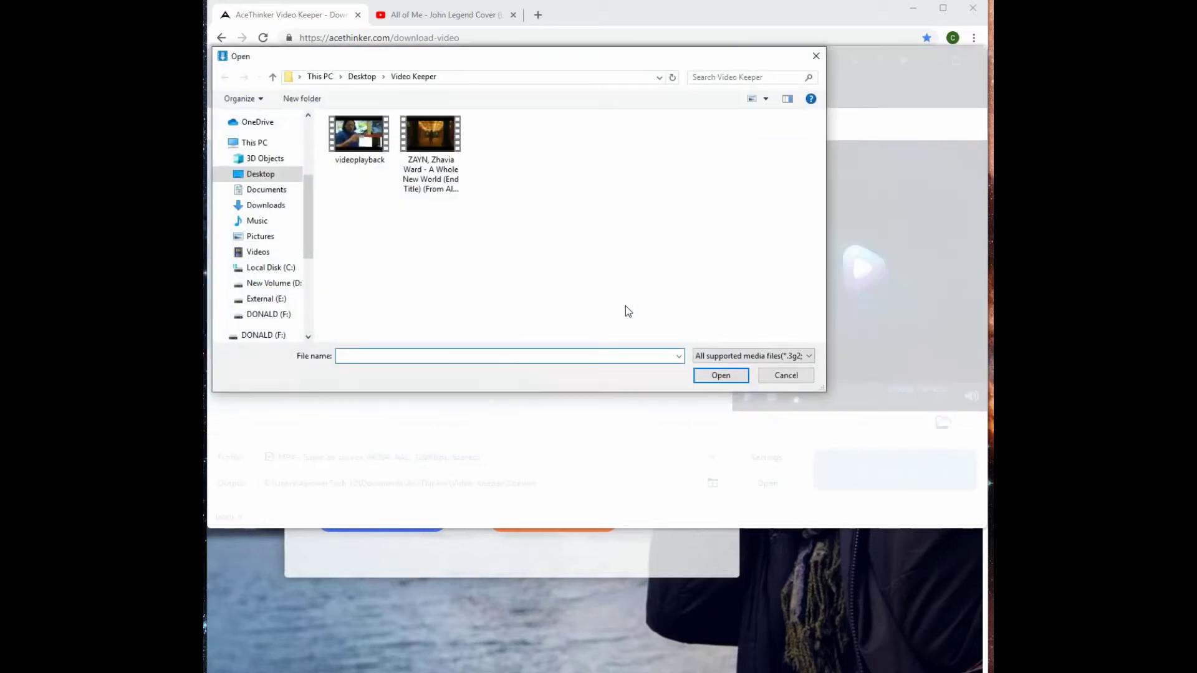
pyautogui.click(445, 159)
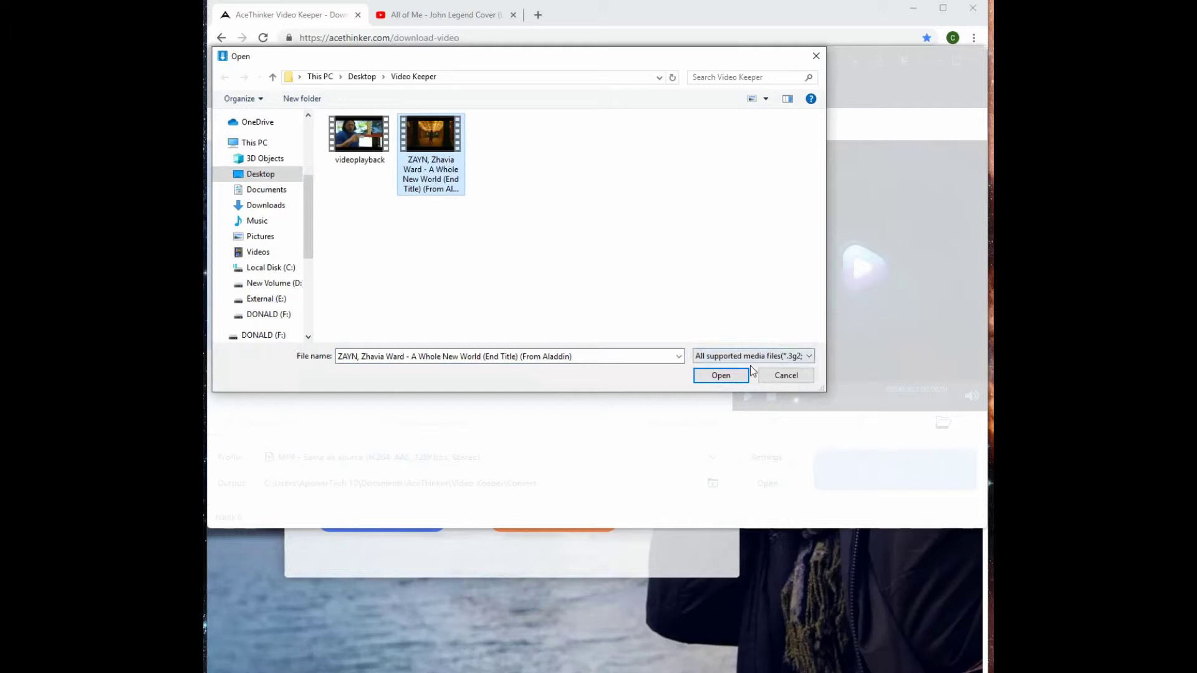
pyautogui.click(732, 375)
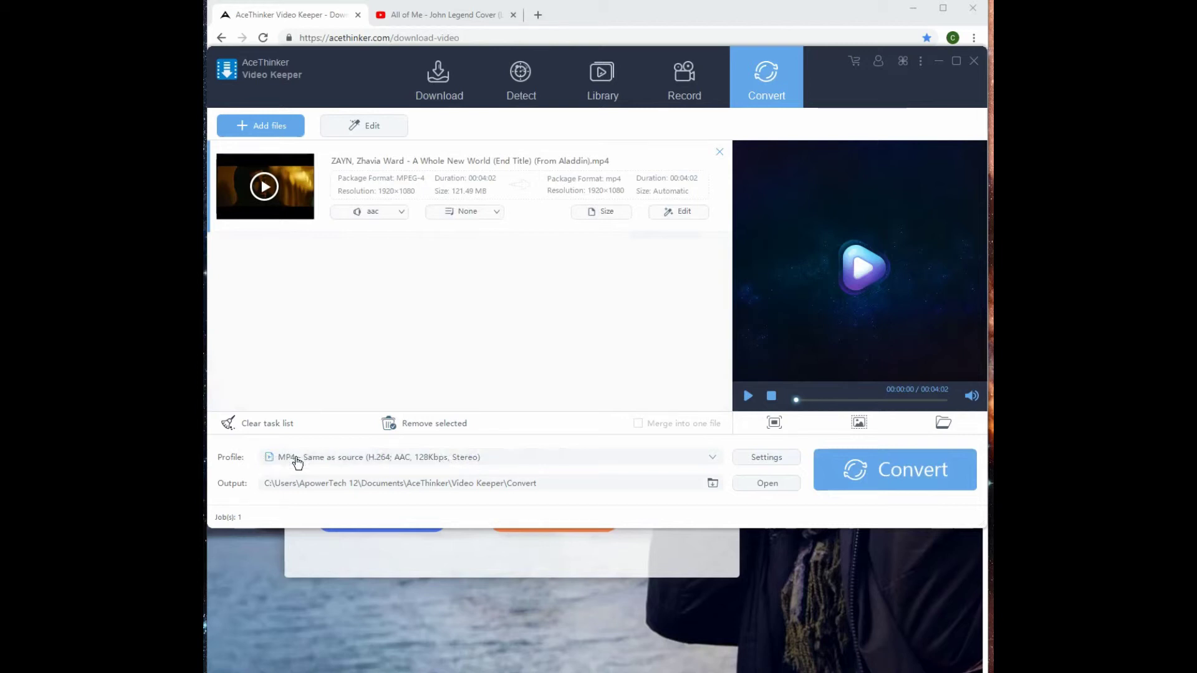
# Set the output profile to AVI HD 1080P and convert the video.
pyautogui.click(295, 460)
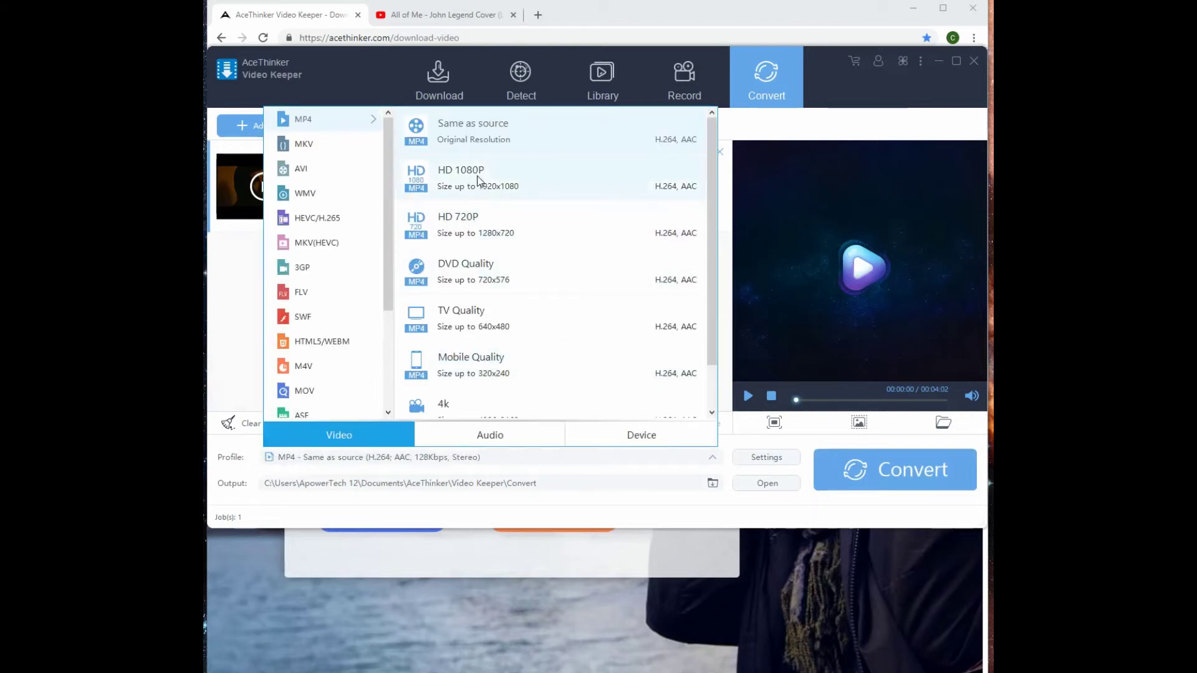
pyautogui.moveTo(312, 175)
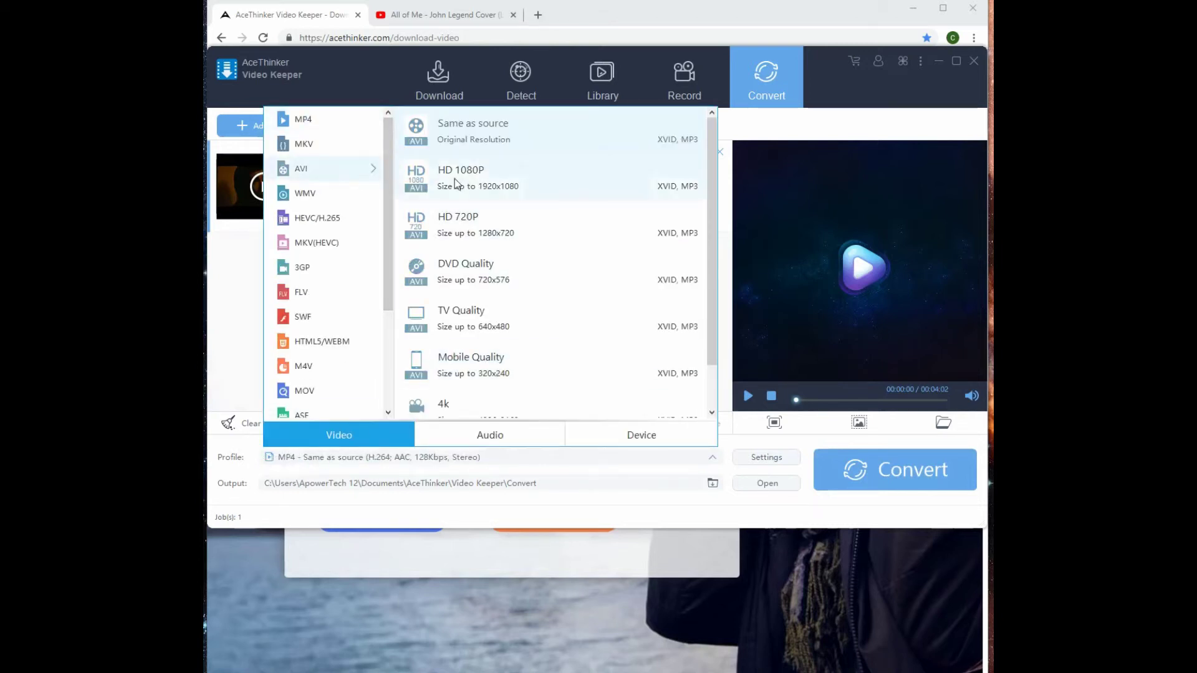
pyautogui.click(487, 180)
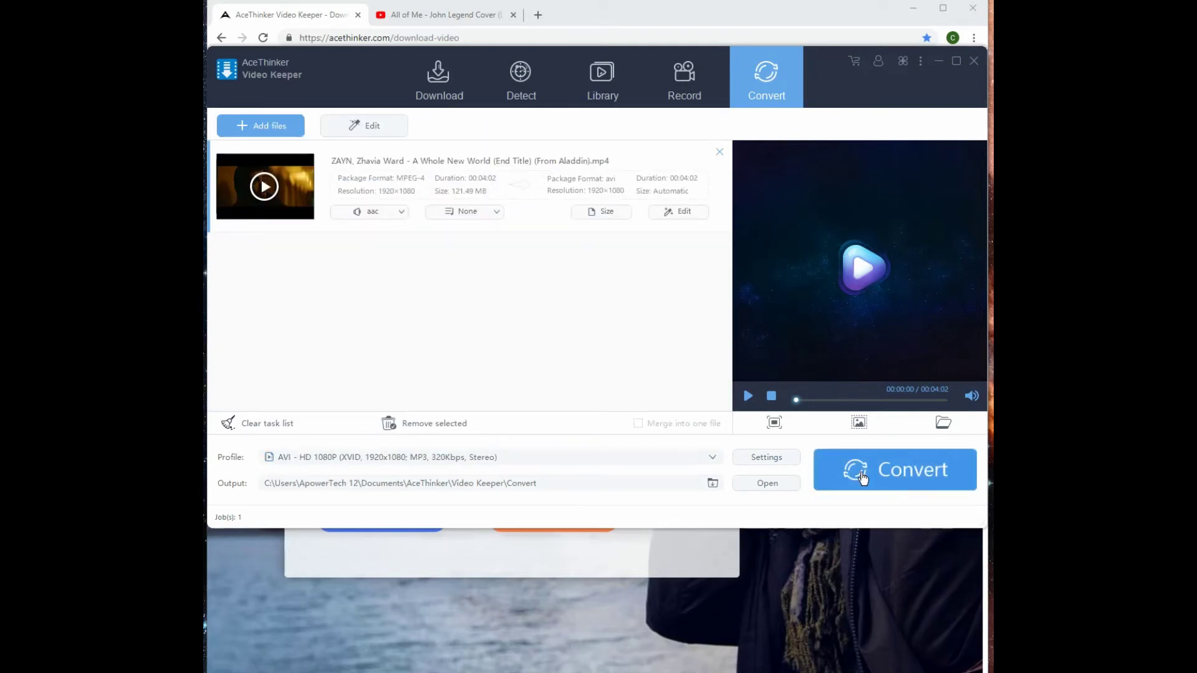
pyautogui.click(864, 478)
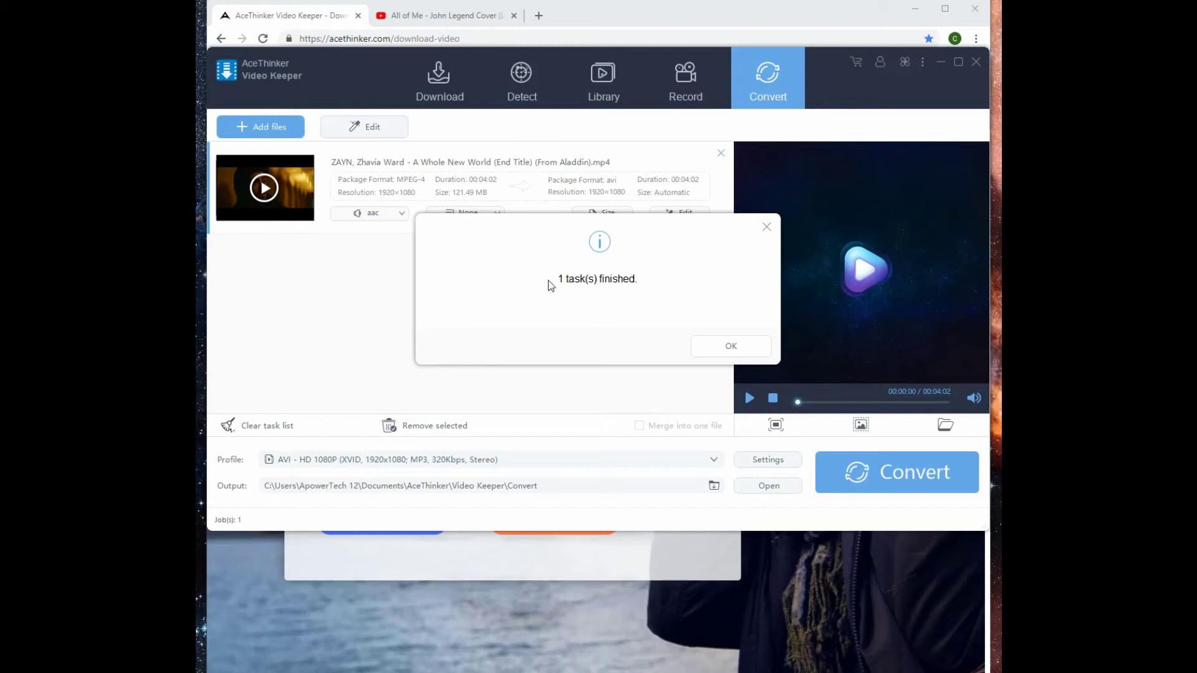
# Confirm the finished conversion to open the Convert folder with the 127 MB AVI.
pyautogui.click(751, 348)
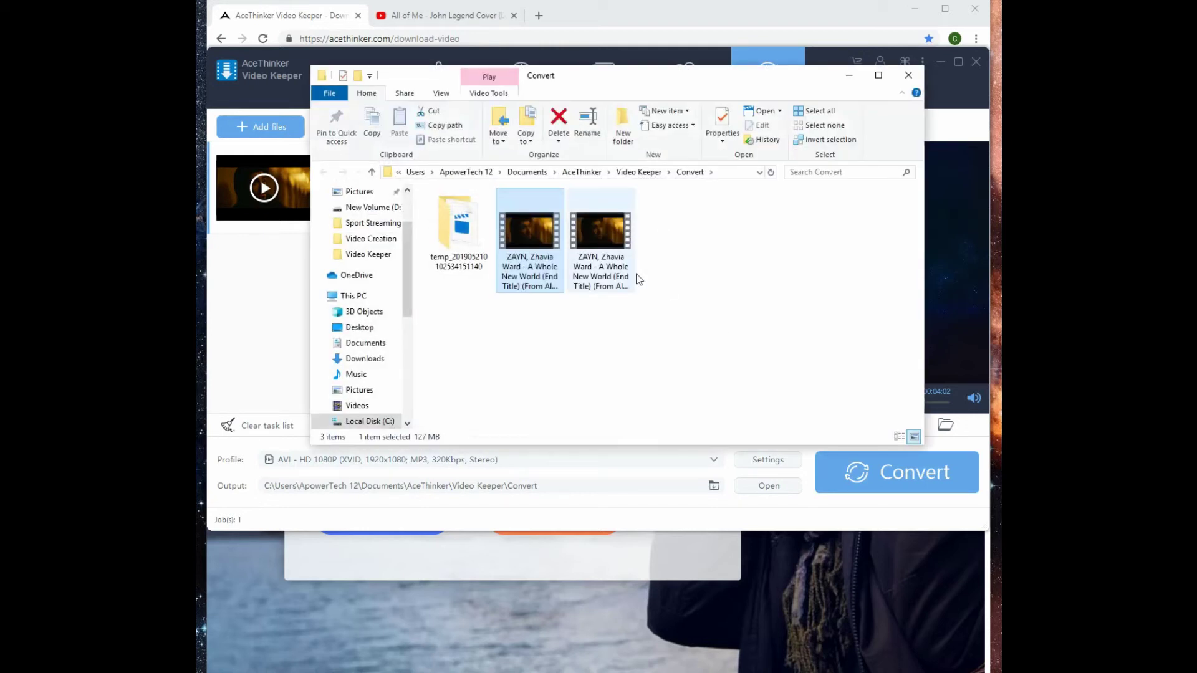